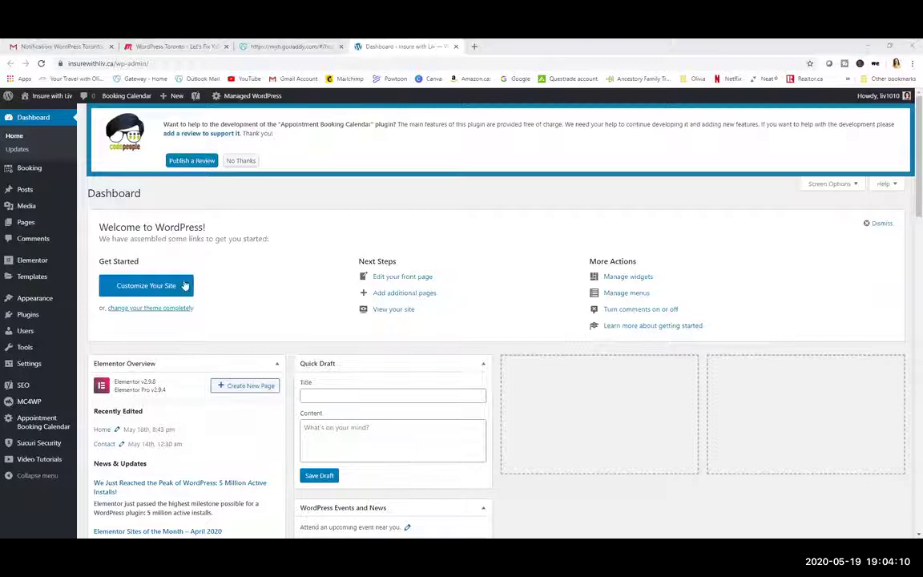
Step: Open the site customizer and examine the logo and site icon settings in the header's Site Identity section
{"action": "left_click", "coordinate": [145, 288]}
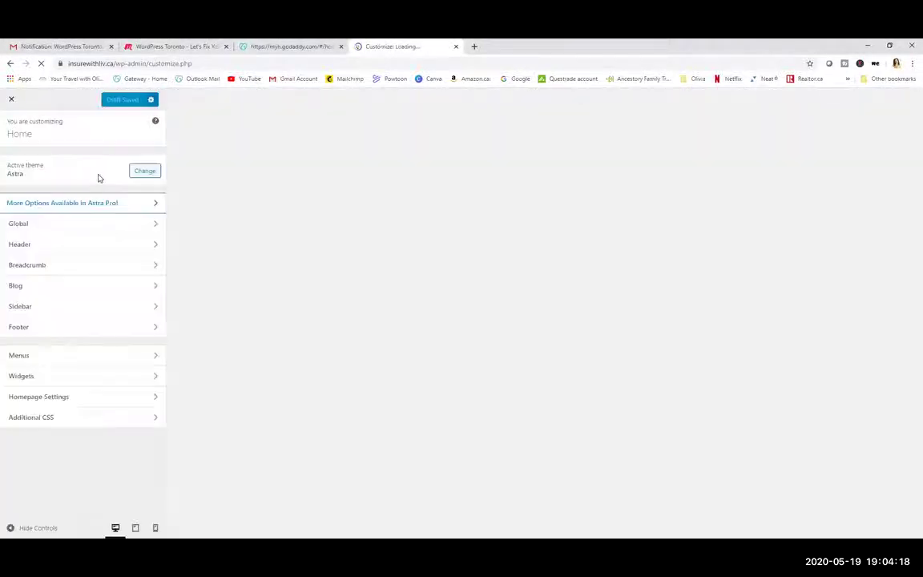
{"action": "left_click", "coordinate": [39, 247]}
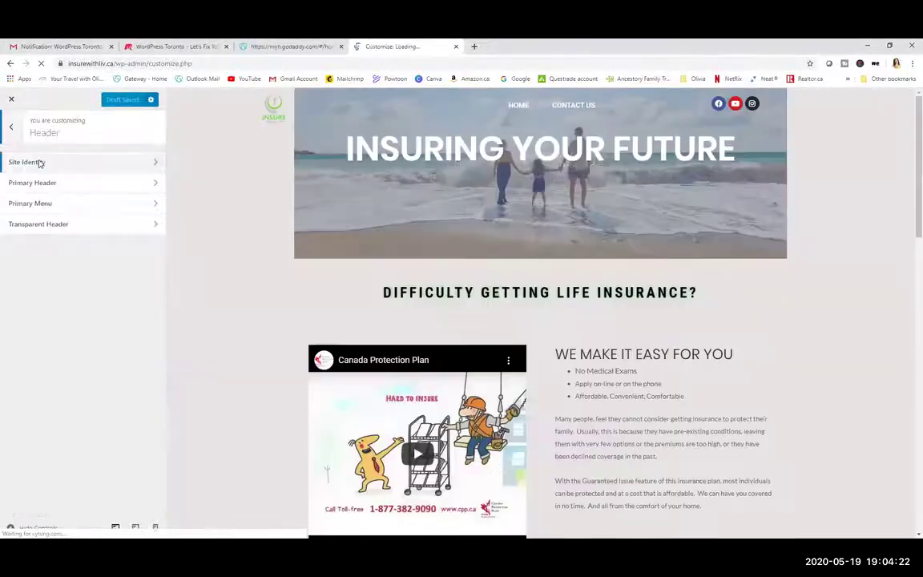
{"action": "left_click", "coordinate": [36, 162]}
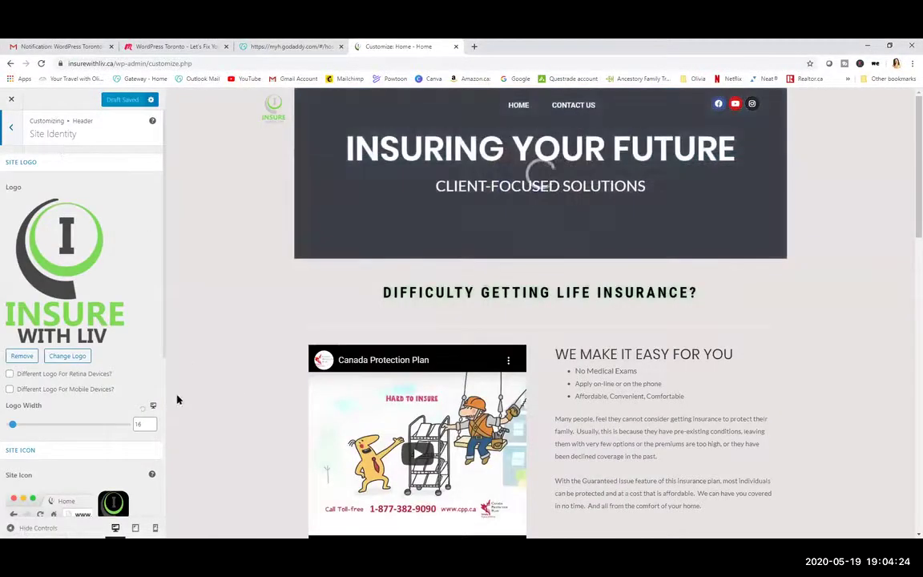
{"action": "scroll", "coordinate": [32, 393], "scroll_direction": "down", "scroll_amount": 2}
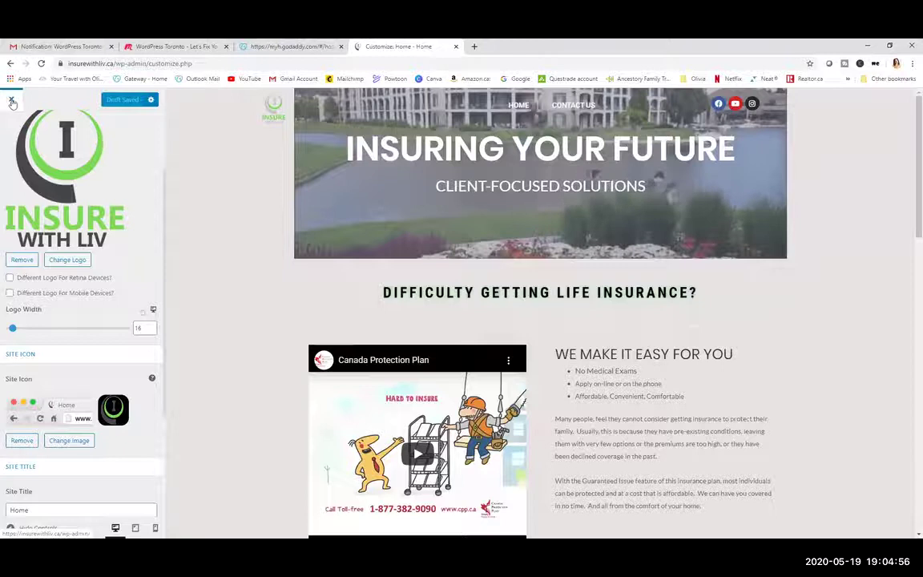
{"action": "scroll", "coordinate": [131, 265], "scroll_direction": "up", "scroll_amount": 3}
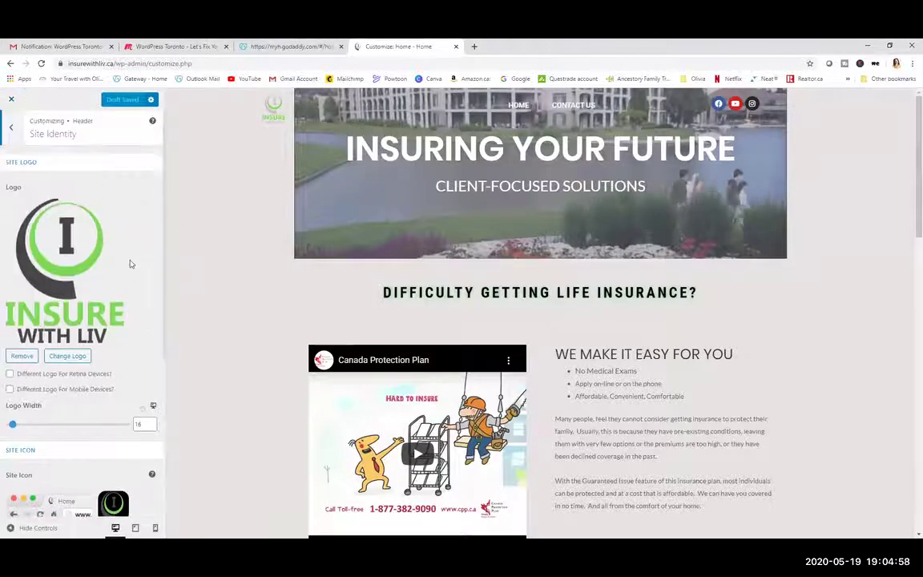
Step: Leave Site Identity and look through the customizer's Global and Header sections for their available settings
{"action": "left_click", "coordinate": [11, 128]}
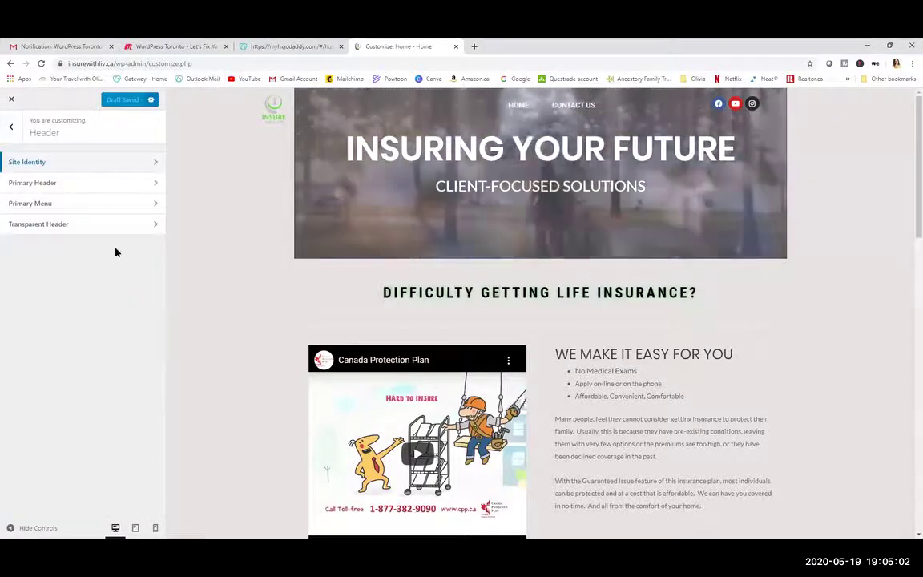
{"action": "left_click", "coordinate": [11, 126]}
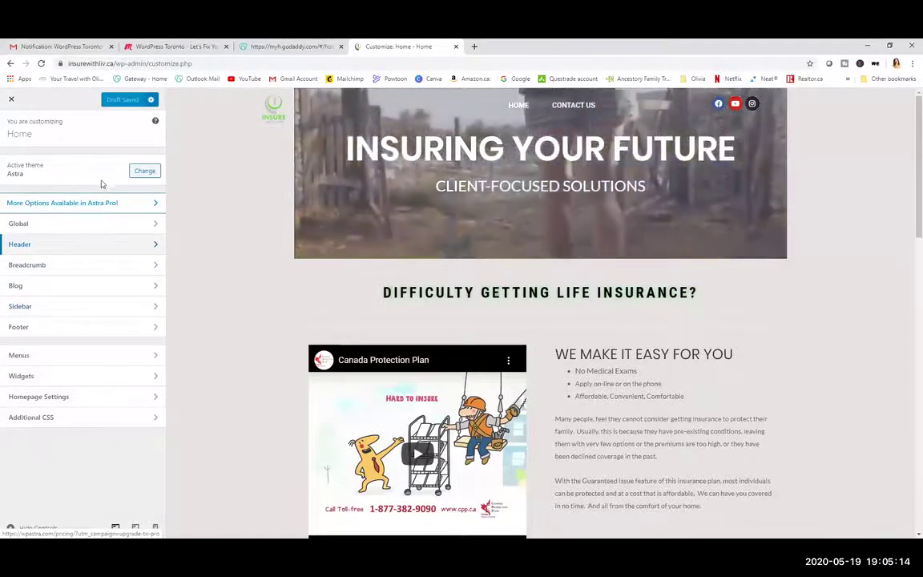
{"action": "left_click", "coordinate": [77, 223]}
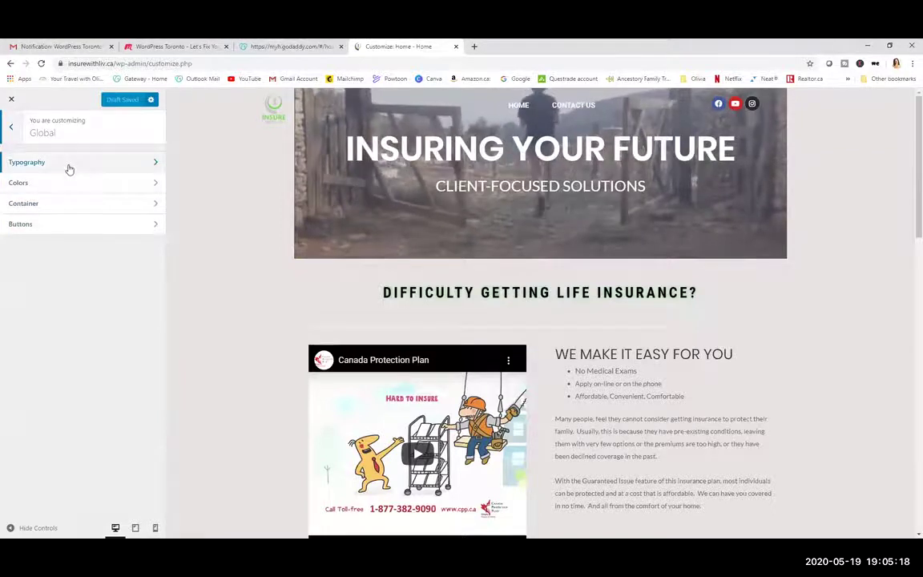
{"action": "left_click", "coordinate": [14, 130]}
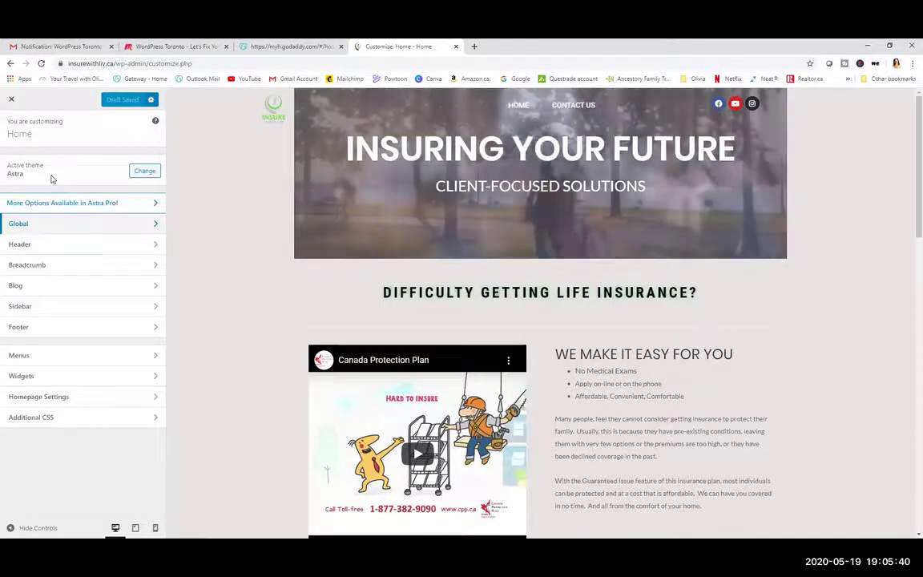
{"action": "left_click", "coordinate": [40, 244]}
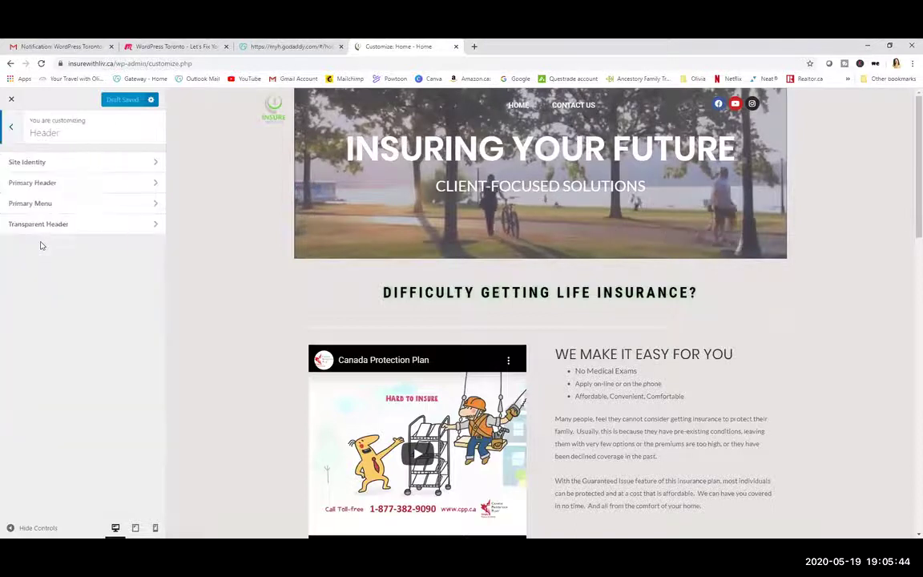
{"action": "left_click", "coordinate": [11, 127]}
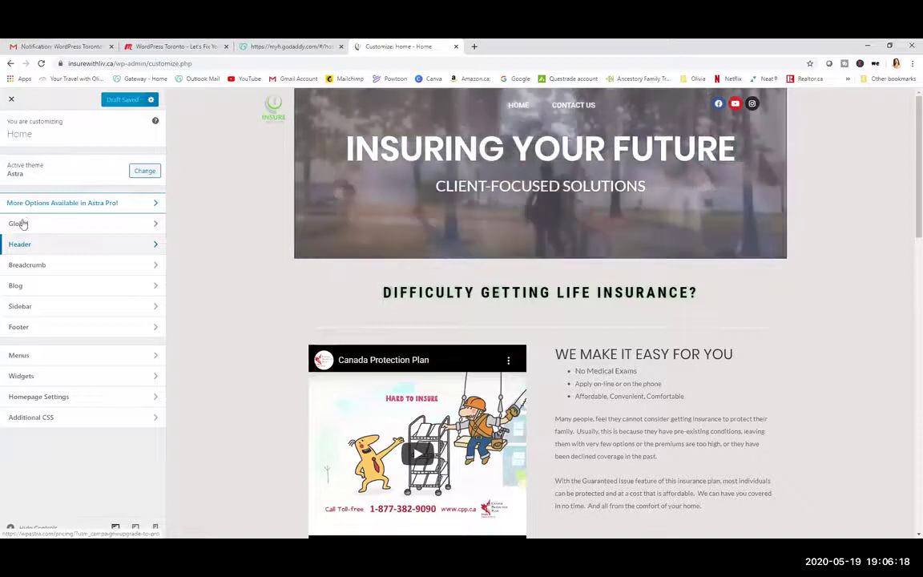
Step: Reopen the header's Site Identity settings and review the logo width, site title and tagline options
{"action": "left_click", "coordinate": [20, 245]}
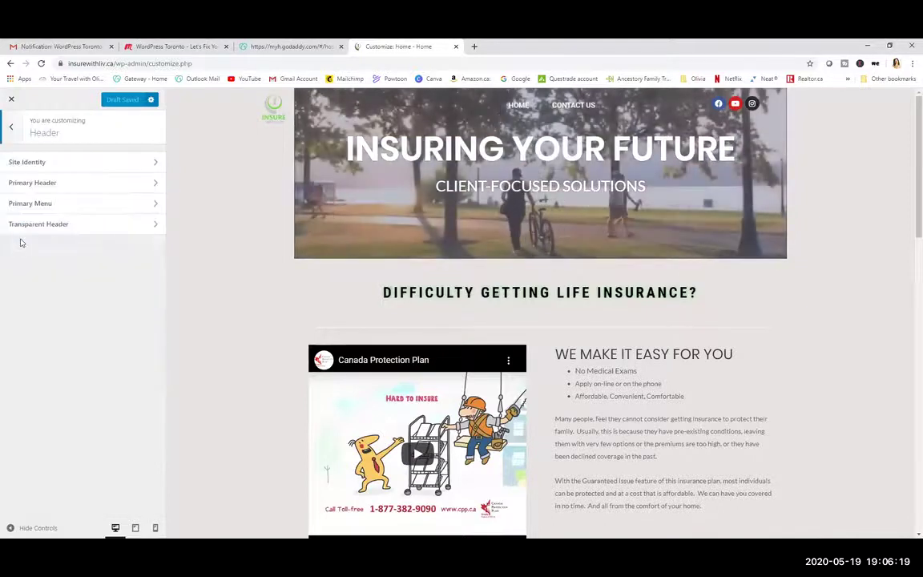
{"action": "left_click", "coordinate": [28, 163]}
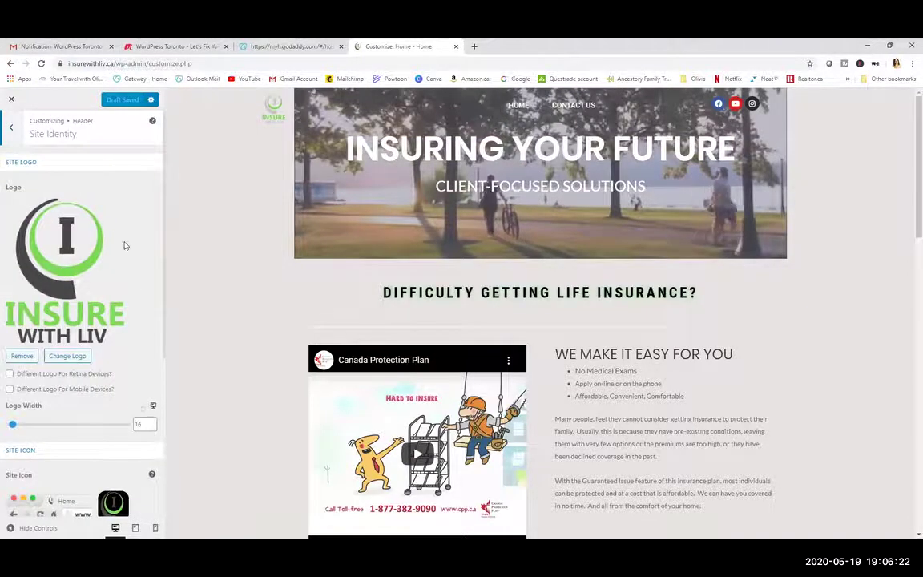
{"action": "scroll", "coordinate": [124, 249], "scroll_direction": "down", "scroll_amount": 3}
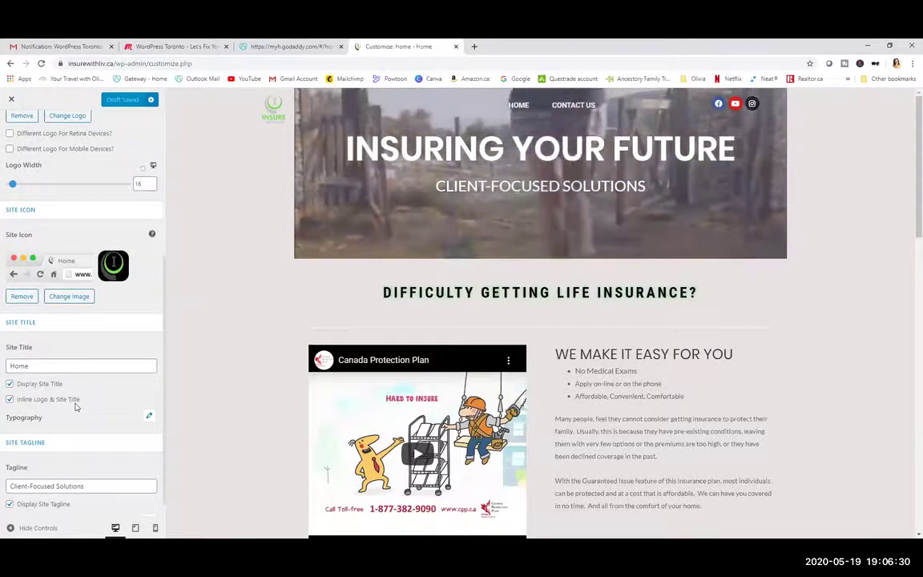
{"action": "scroll", "coordinate": [76, 406], "scroll_direction": "down", "scroll_amount": 1}
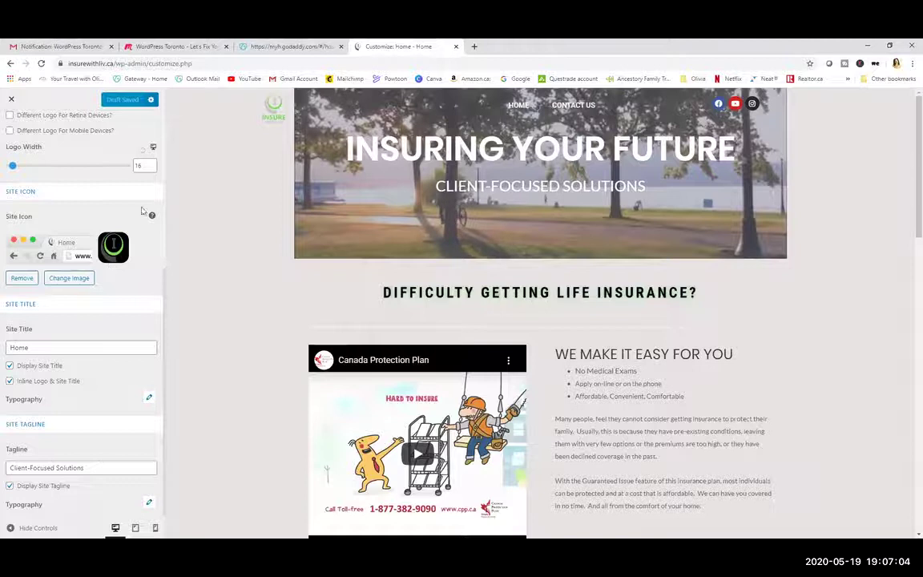
Step: Publish the customizer's saved draft and close the browser window
{"action": "left_click", "coordinate": [150, 101]}
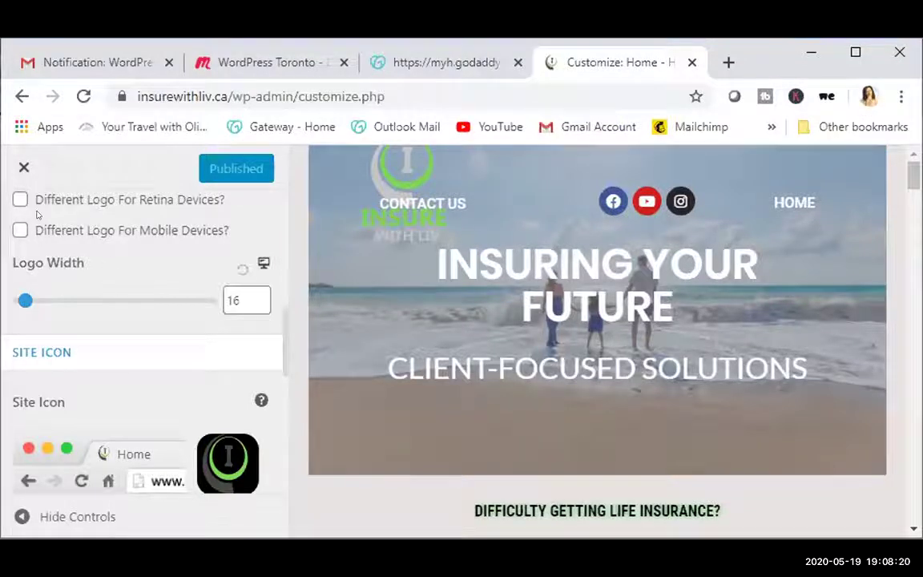
{"action": "left_click", "coordinate": [898, 56]}
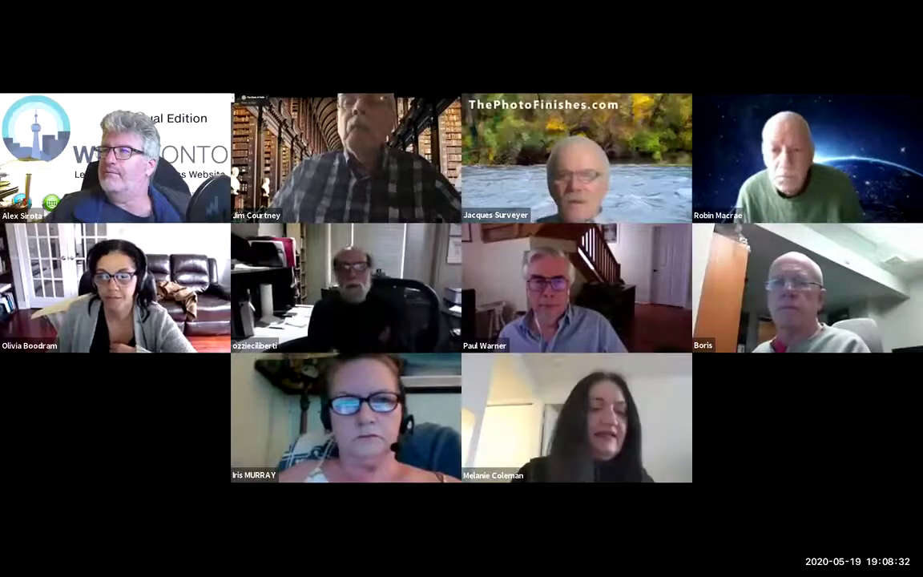
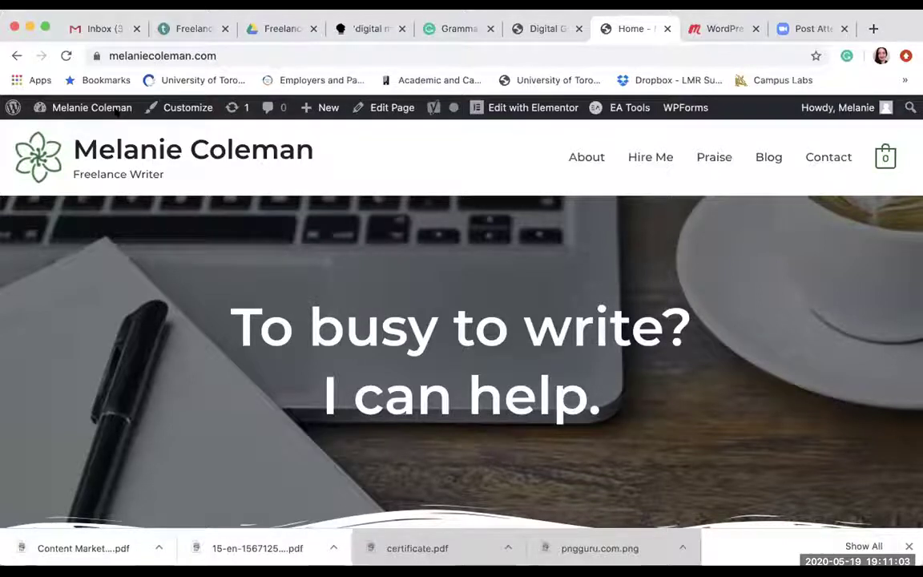
Step: Go from the freelance writer site's home page to its dashboard and open the list of installed plugins
{"action": "left_click", "coordinate": [89, 104]}
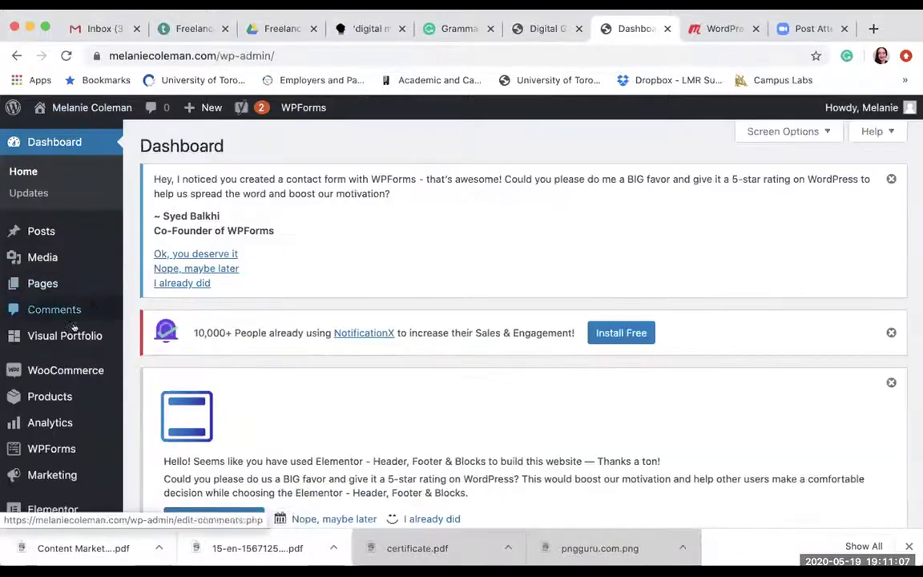
{"action": "mouse_move", "coordinate": [53, 443]}
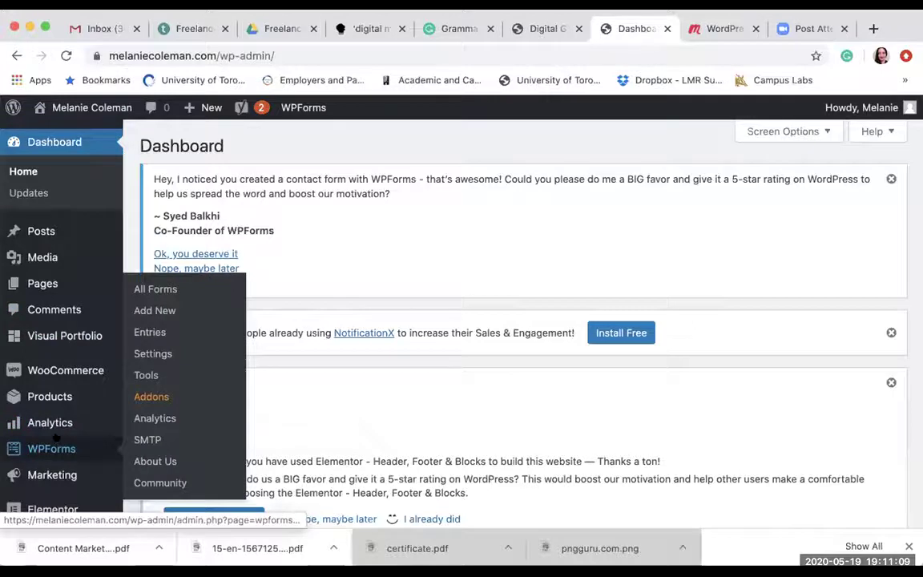
{"action": "scroll", "coordinate": [55, 437], "scroll_direction": "down", "scroll_amount": 2}
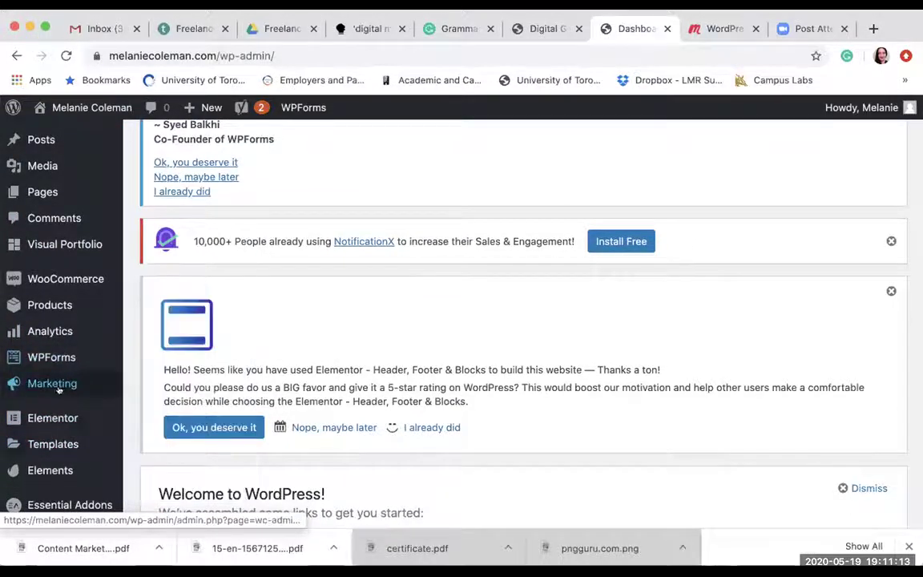
{"action": "scroll", "coordinate": [58, 399], "scroll_direction": "down", "scroll_amount": 3}
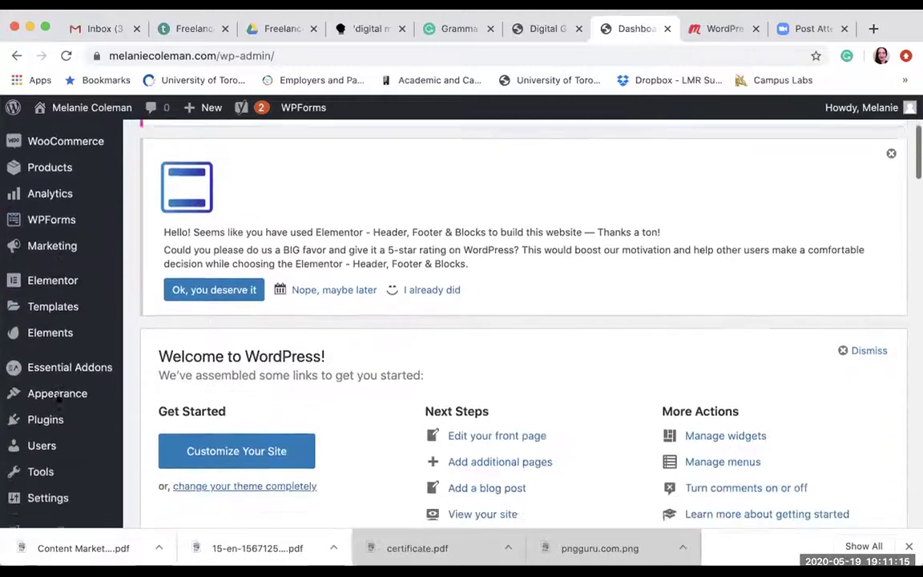
{"action": "mouse_move", "coordinate": [56, 405]}
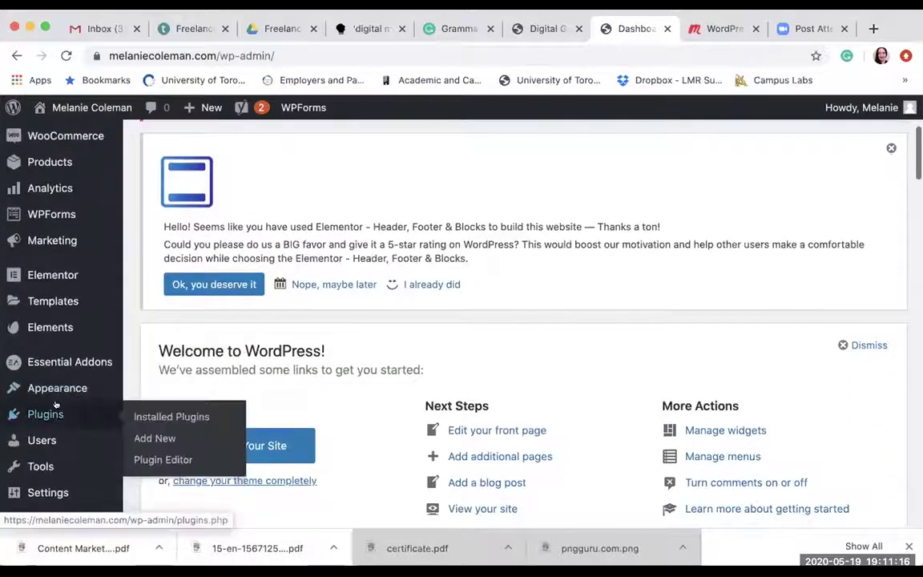
{"action": "left_click", "coordinate": [136, 416]}
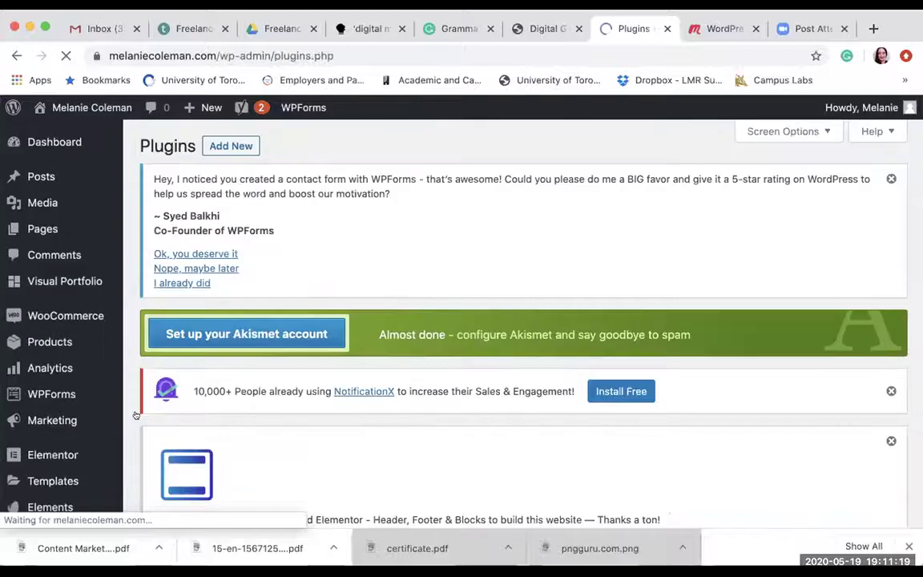
Step: Find WooCommerce in the installed plugins list and deactivate it
{"action": "scroll", "coordinate": [140, 414], "scroll_direction": "down", "scroll_amount": 1}
{"action": "scroll", "coordinate": [139, 414], "scroll_direction": "down", "scroll_amount": 10}
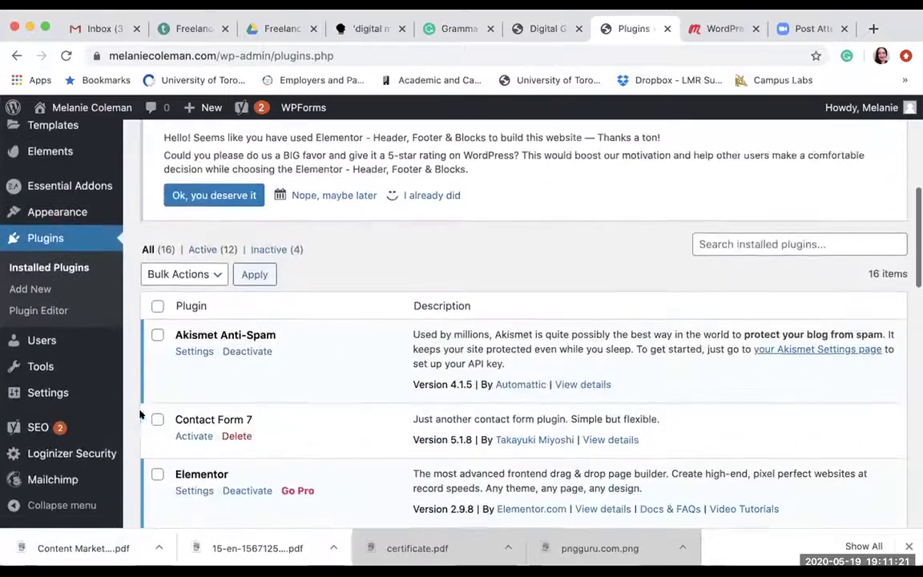
{"action": "scroll", "coordinate": [139, 415], "scroll_direction": "down", "scroll_amount": 3}
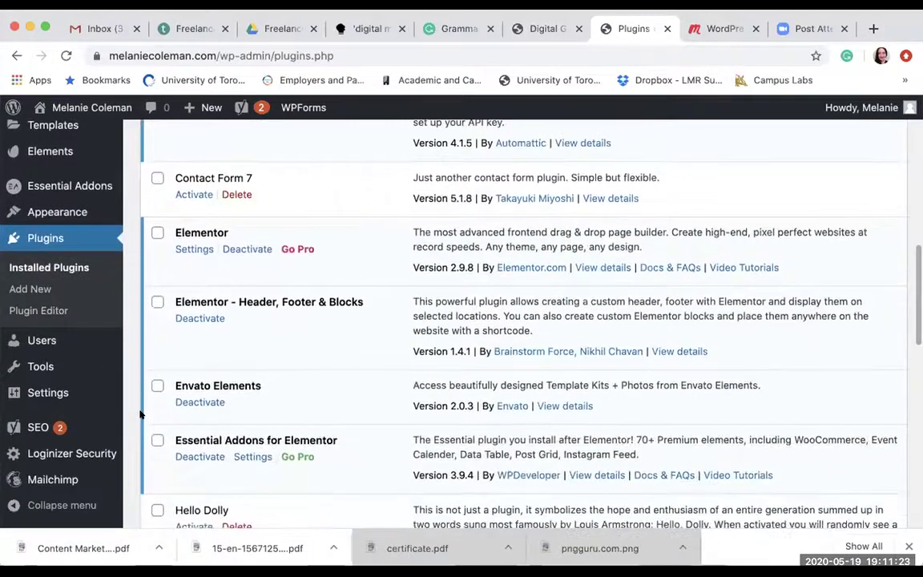
{"action": "scroll", "coordinate": [140, 414], "scroll_direction": "down", "scroll_amount": 2}
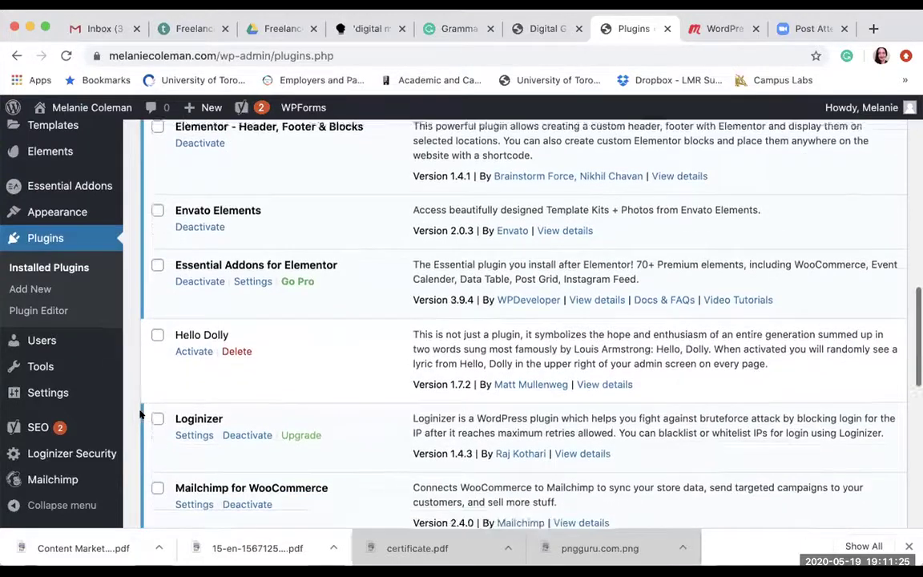
{"action": "scroll", "coordinate": [139, 414], "scroll_direction": "down", "scroll_amount": 1}
{"action": "scroll", "coordinate": [139, 415], "scroll_direction": "up", "scroll_amount": 3}
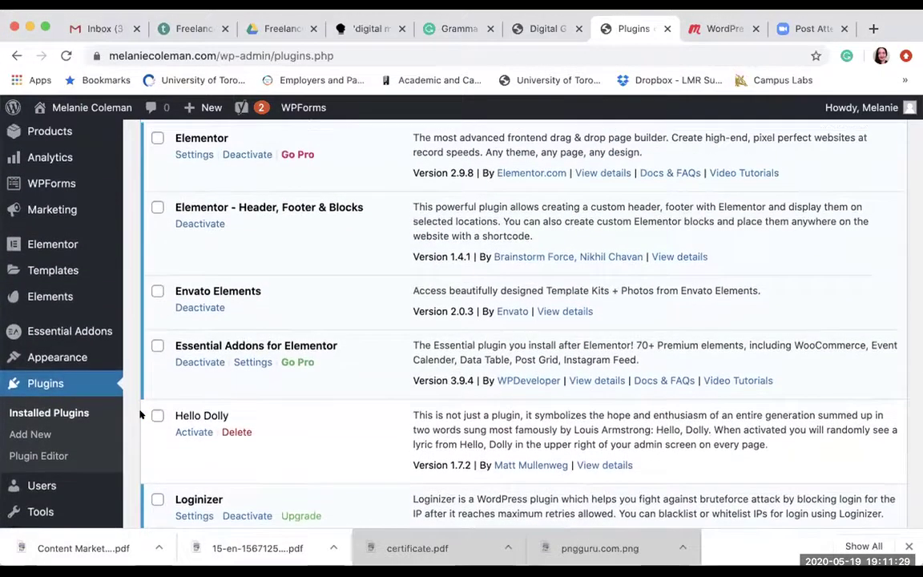
{"action": "scroll", "coordinate": [140, 414], "scroll_direction": "down", "scroll_amount": 5}
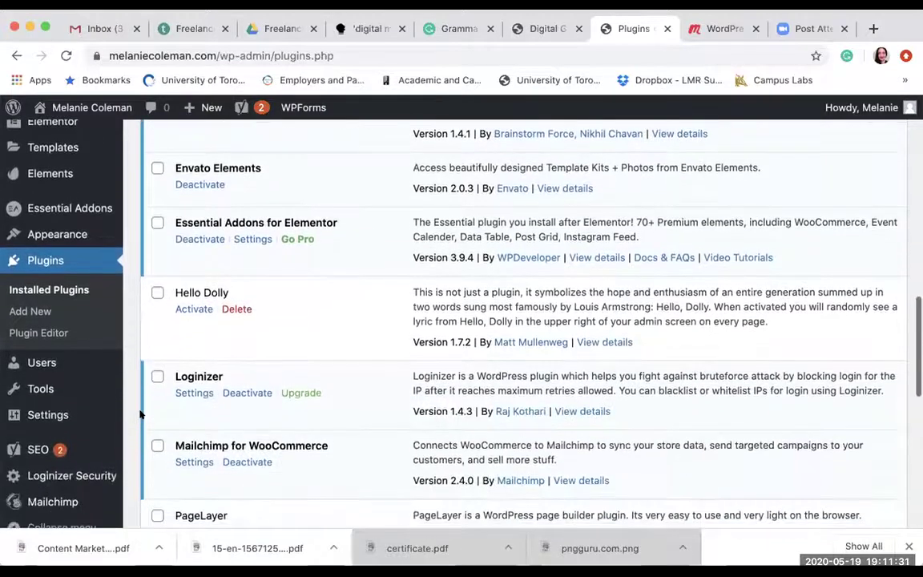
{"action": "scroll", "coordinate": [139, 414], "scroll_direction": "down", "scroll_amount": 1}
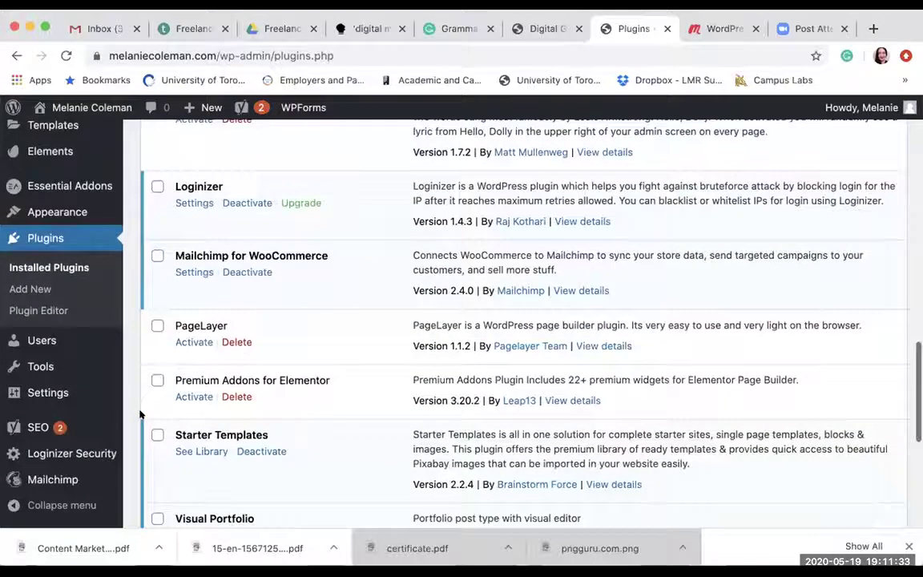
{"action": "scroll", "coordinate": [139, 414], "scroll_direction": "down", "scroll_amount": 2}
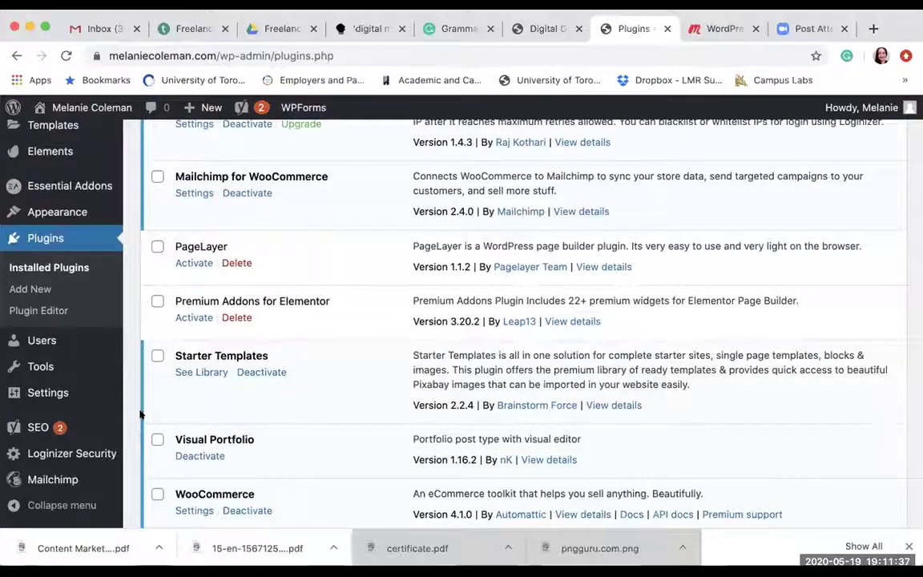
{"action": "scroll", "coordinate": [139, 414], "scroll_direction": "down", "scroll_amount": 2}
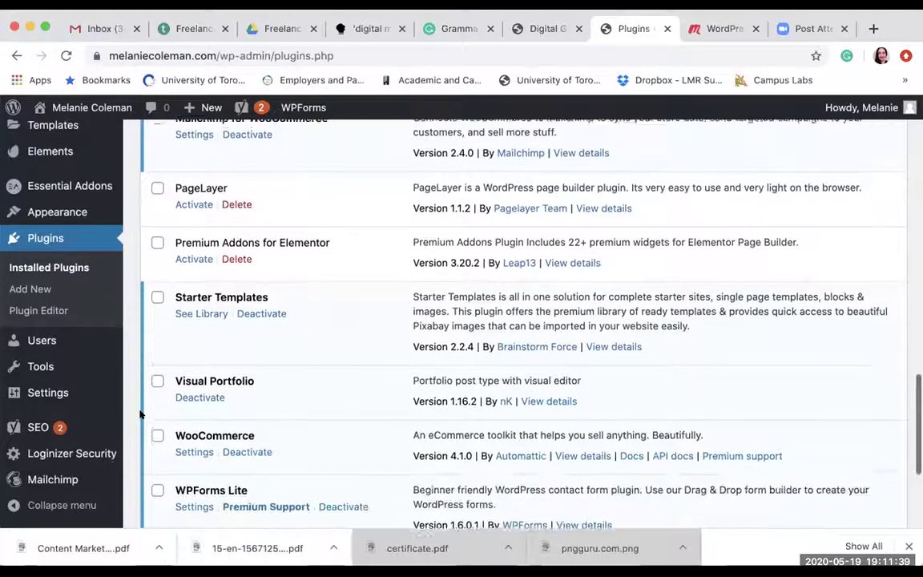
{"action": "scroll", "coordinate": [139, 414], "scroll_direction": "down", "scroll_amount": 1}
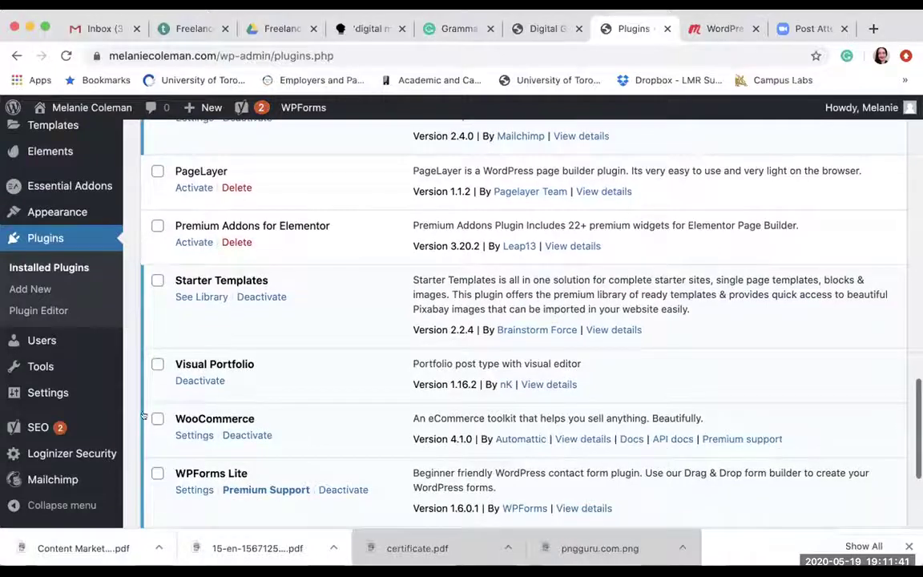
{"action": "left_click", "coordinate": [251, 435]}
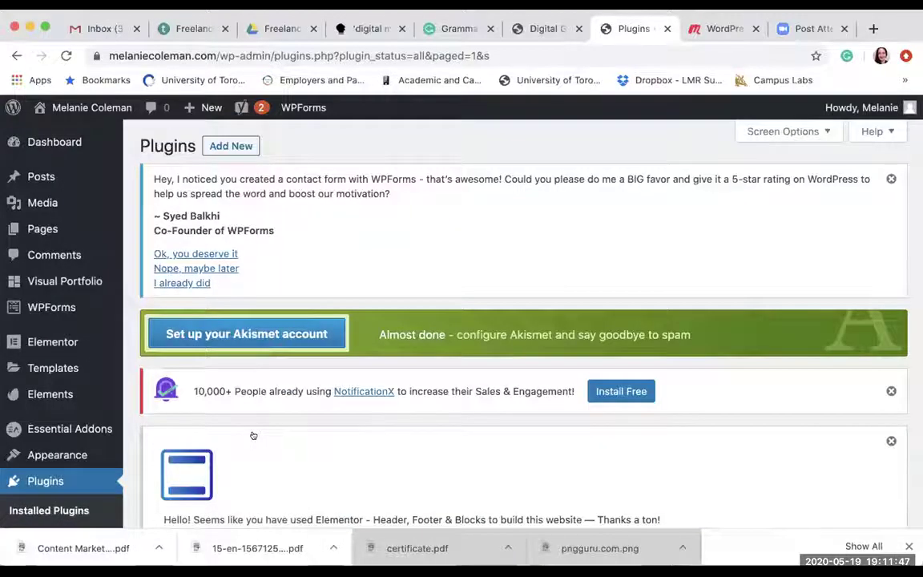
Step: Visit the live site's home page to check its header navigation
{"action": "left_click", "coordinate": [93, 109]}
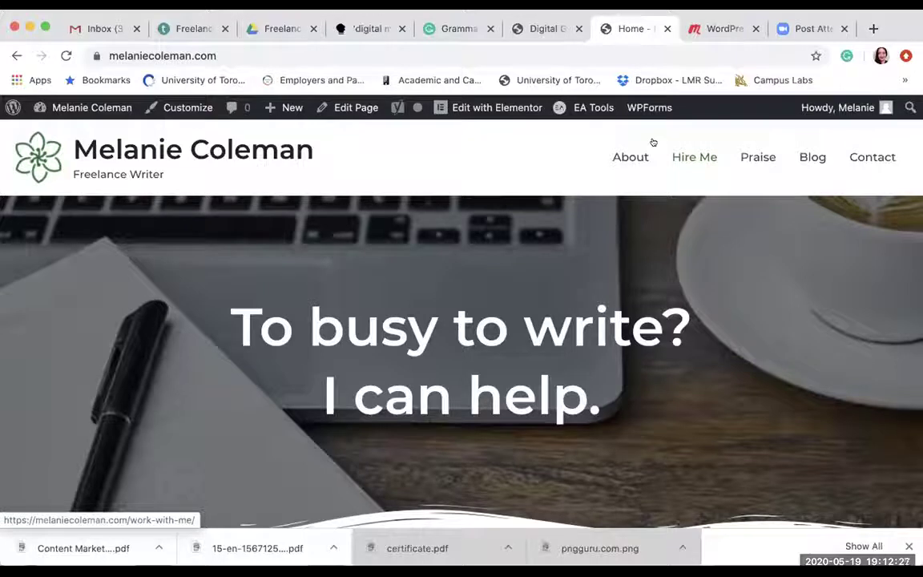
Step: Fill in the footer's newsletter subscription form with the saved name and e-mail details, submit it and check the form area
{"action": "scroll", "coordinate": [647, 152], "scroll_direction": "down", "scroll_amount": 10}
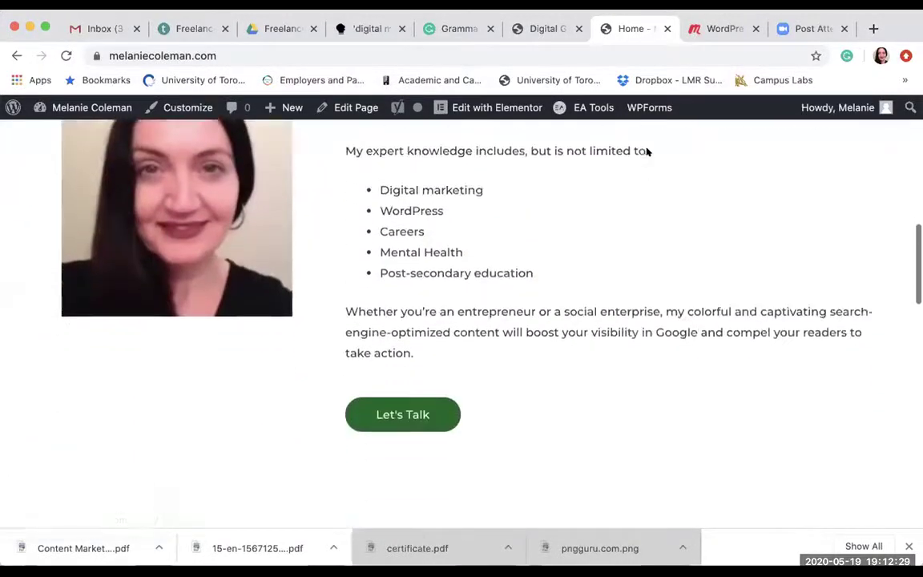
{"action": "scroll", "coordinate": [648, 152], "scroll_direction": "down", "scroll_amount": 15}
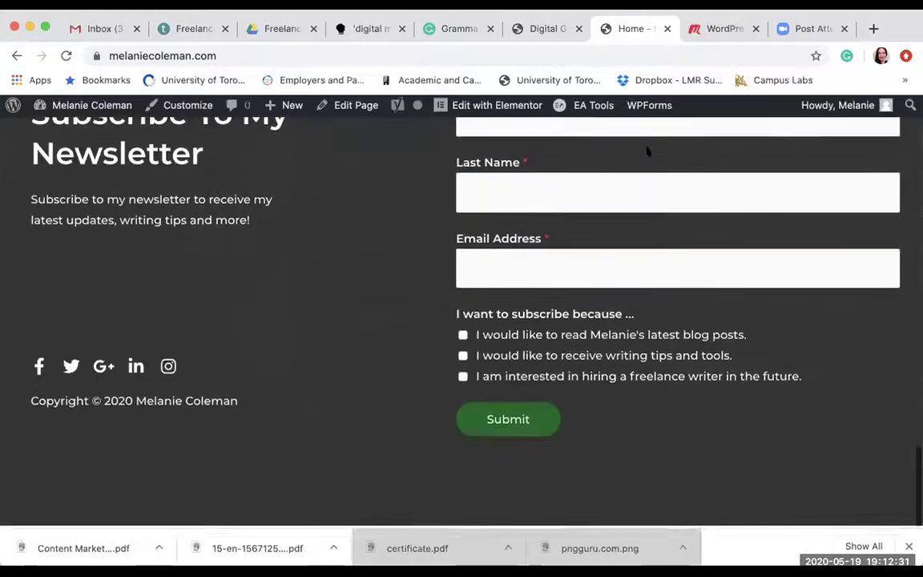
{"action": "scroll", "coordinate": [647, 152], "scroll_direction": "up", "scroll_amount": 3}
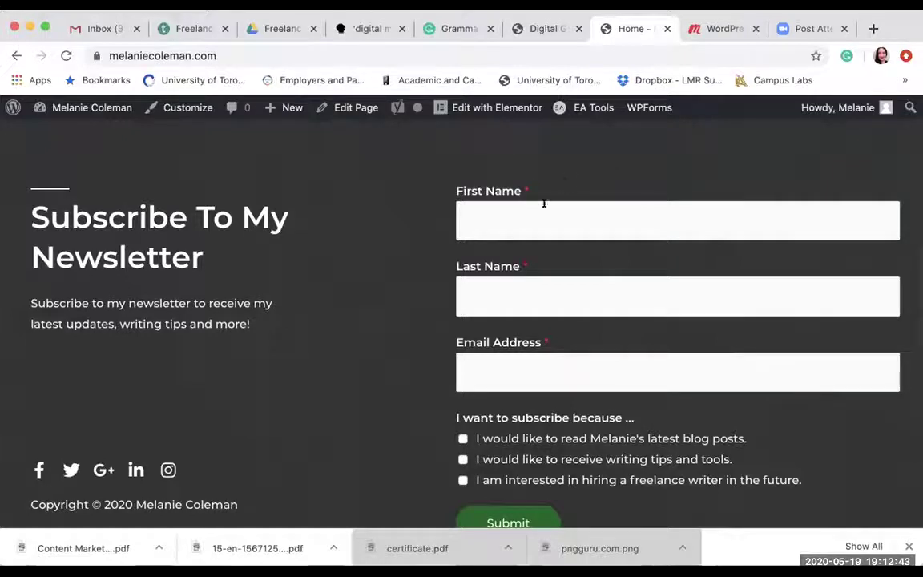
{"action": "left_click", "coordinate": [494, 223]}
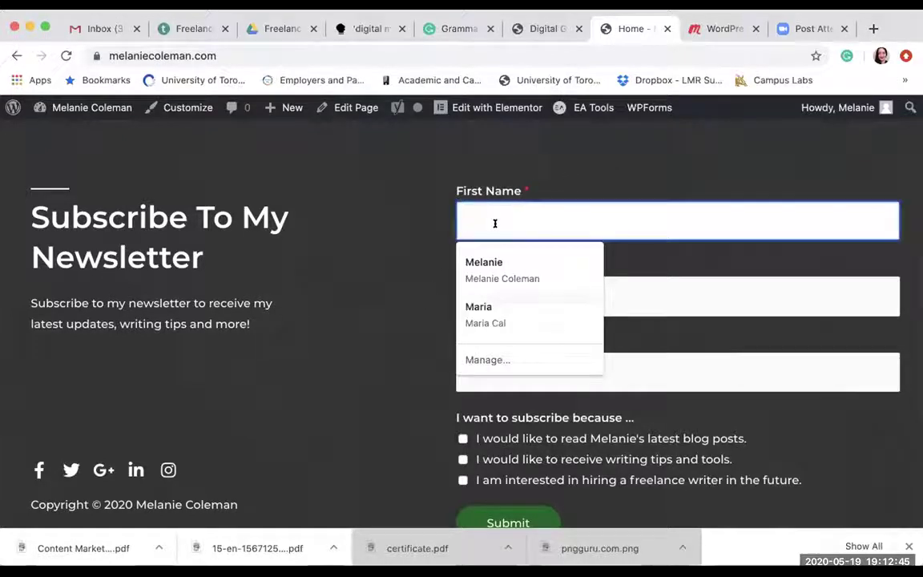
{"action": "left_click", "coordinate": [485, 273]}
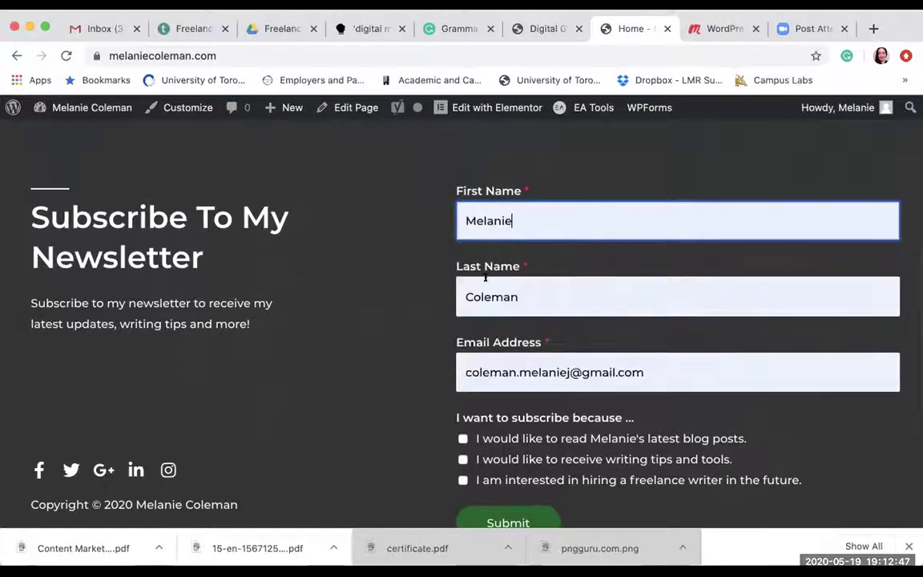
{"action": "scroll", "coordinate": [495, 375], "scroll_direction": "down", "scroll_amount": 3}
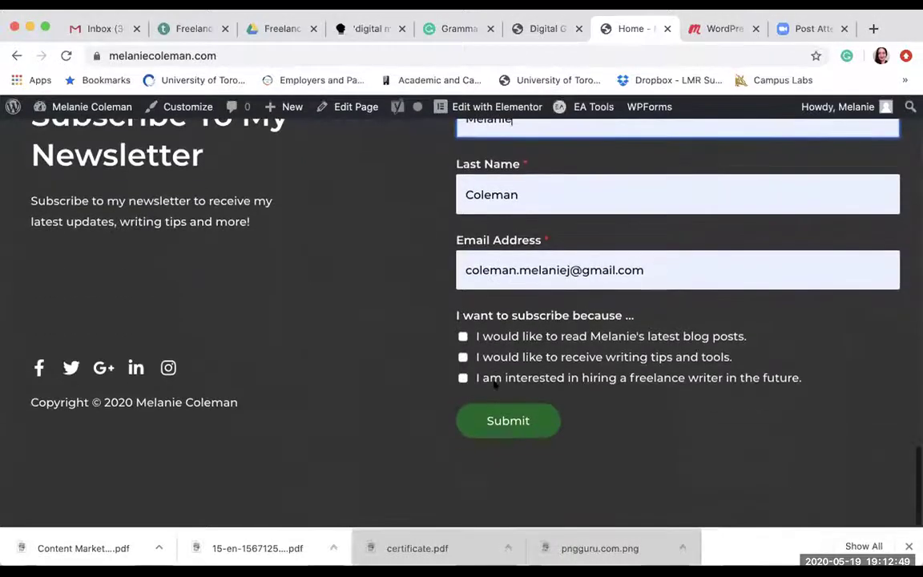
{"action": "left_click", "coordinate": [493, 414]}
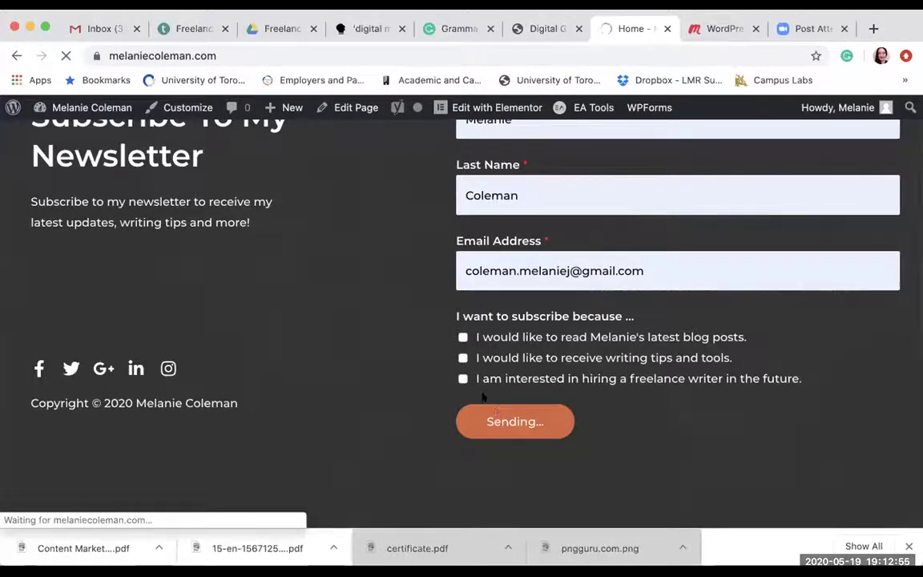
{"action": "scroll", "coordinate": [480, 400], "scroll_direction": "up", "scroll_amount": 5}
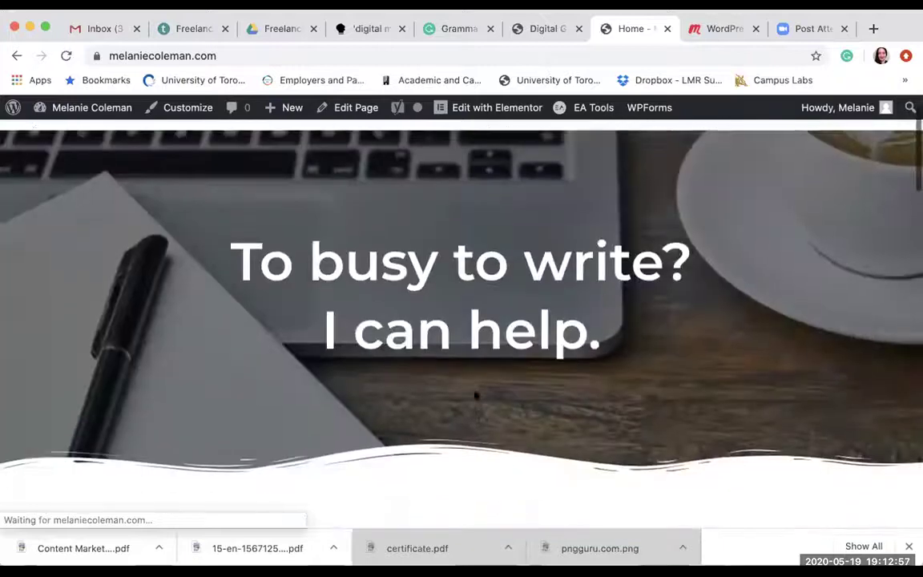
{"action": "scroll", "coordinate": [475, 395], "scroll_direction": "down", "scroll_amount": 5}
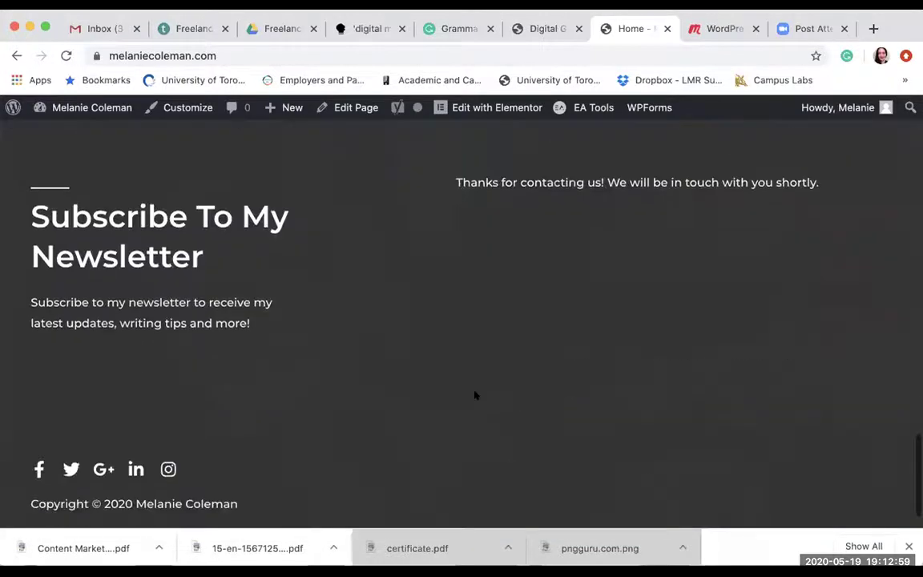
{"action": "scroll", "coordinate": [475, 395], "scroll_direction": "up", "scroll_amount": 1}
{"action": "scroll", "coordinate": [475, 395], "scroll_direction": "up", "scroll_amount": 3}
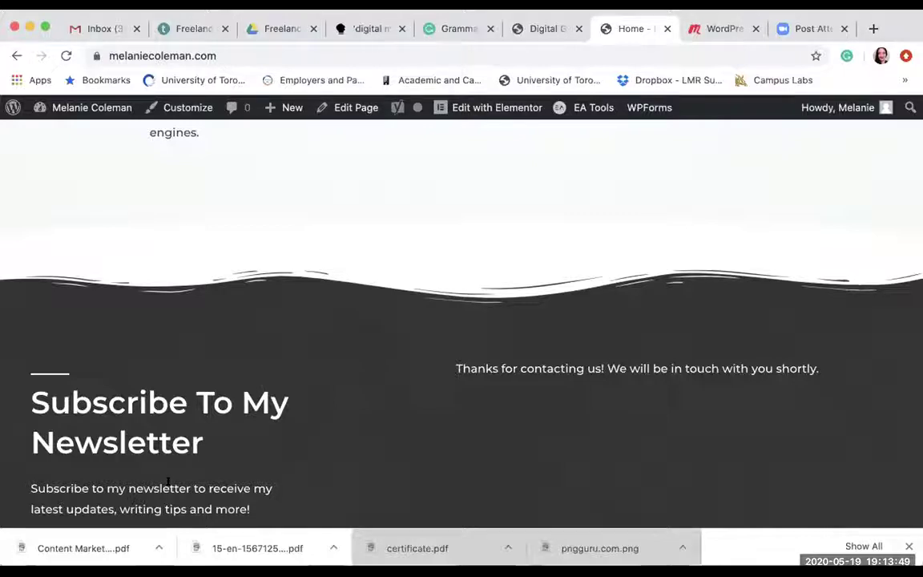
{"action": "scroll", "coordinate": [168, 481], "scroll_direction": "down", "scroll_amount": 5}
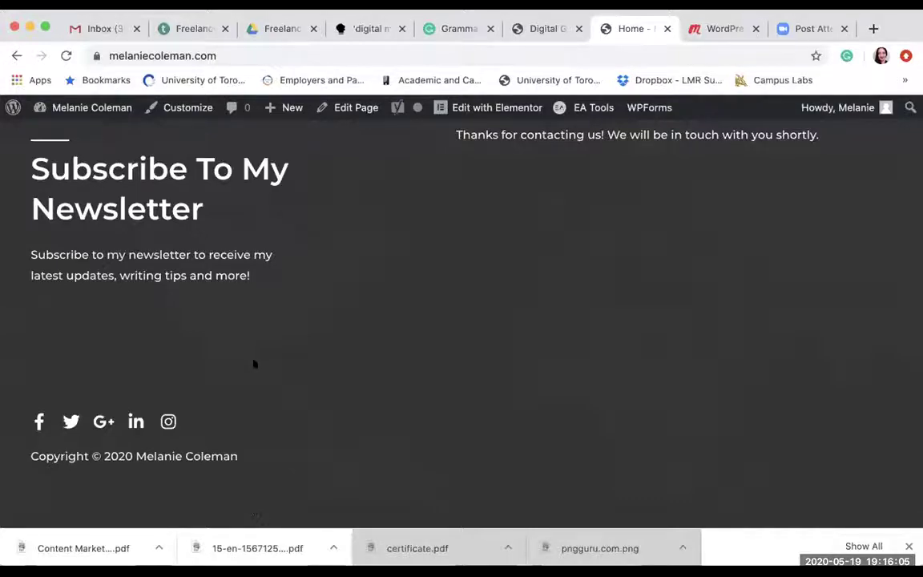
{"action": "mouse_move", "coordinate": [94, 111]}
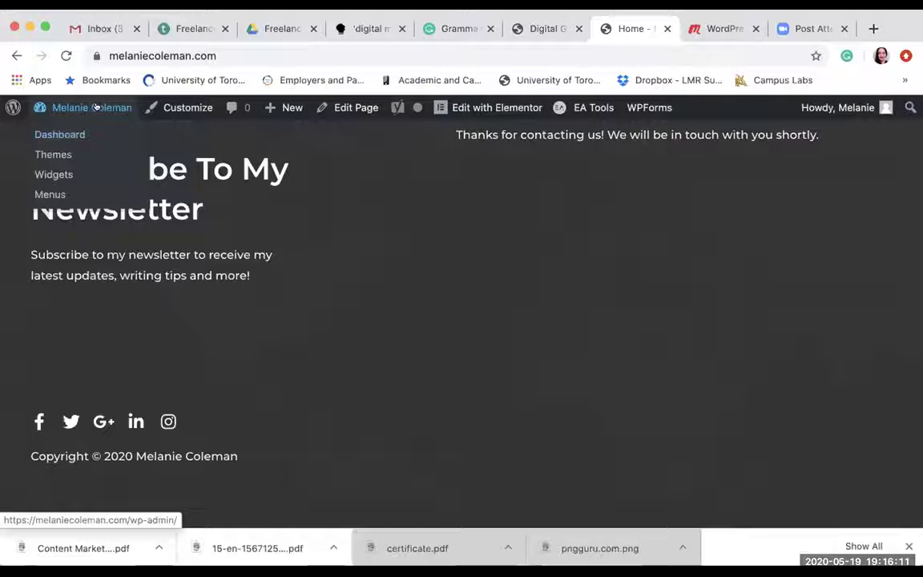
{"action": "left_click", "coordinate": [95, 107]}
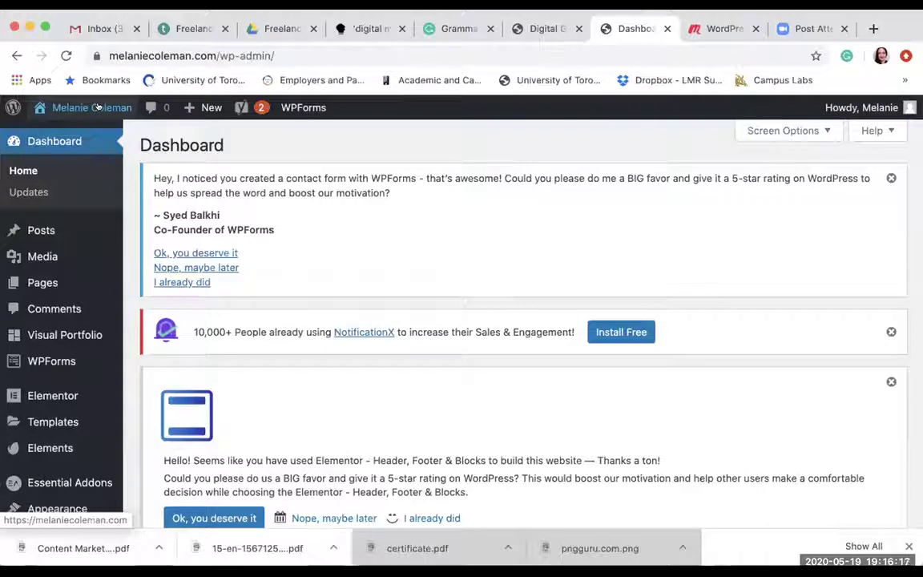
{"action": "left_click", "coordinate": [96, 107]}
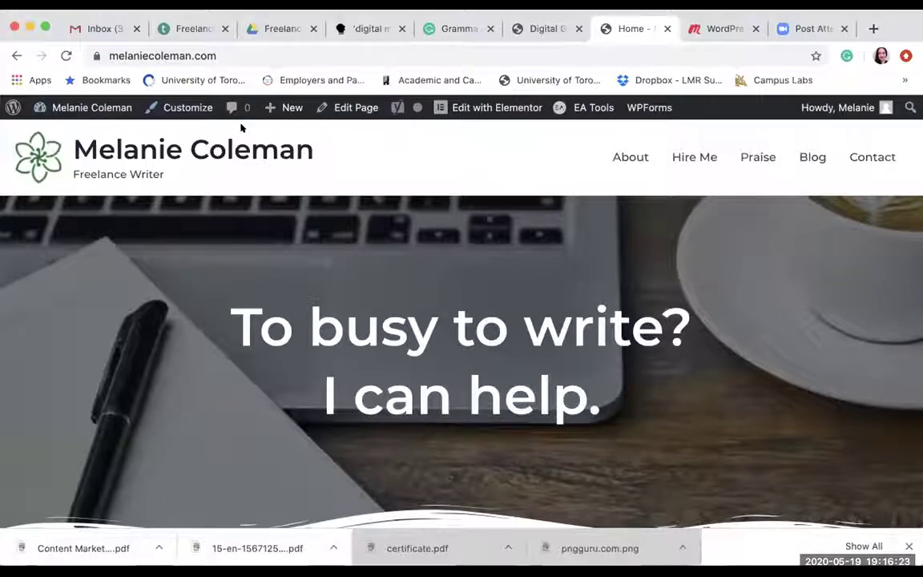
{"action": "left_click", "coordinate": [491, 105]}
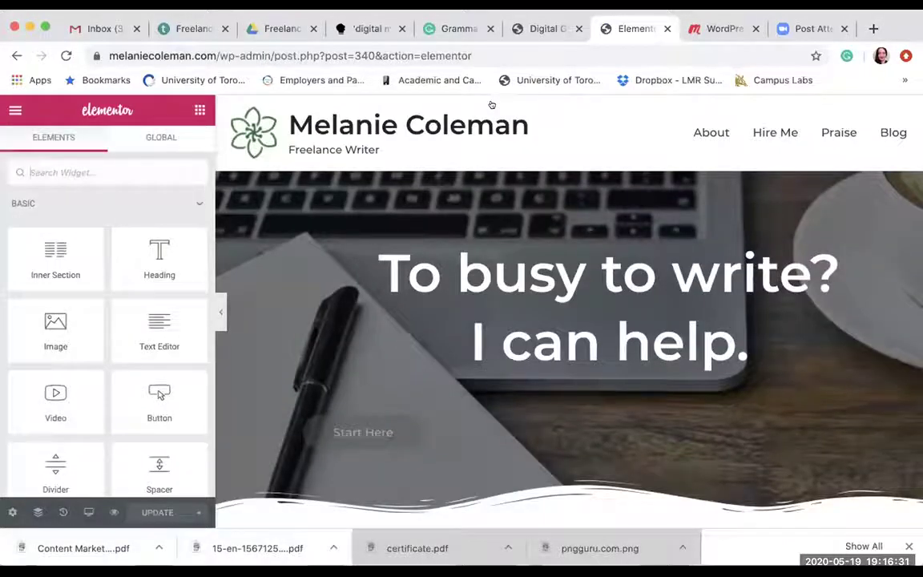
{"action": "scroll", "coordinate": [472, 151], "scroll_direction": "down", "scroll_amount": 7}
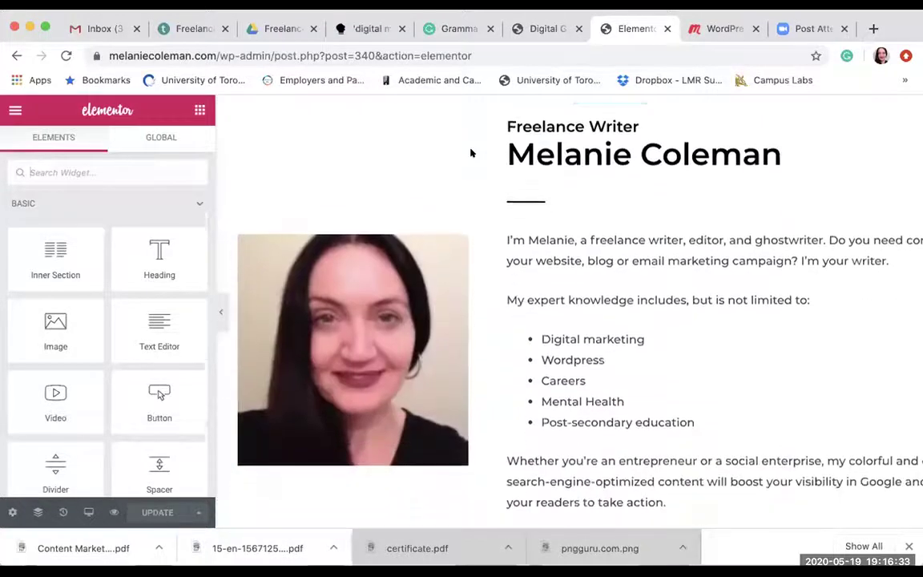
{"action": "scroll", "coordinate": [471, 153], "scroll_direction": "up", "scroll_amount": 7}
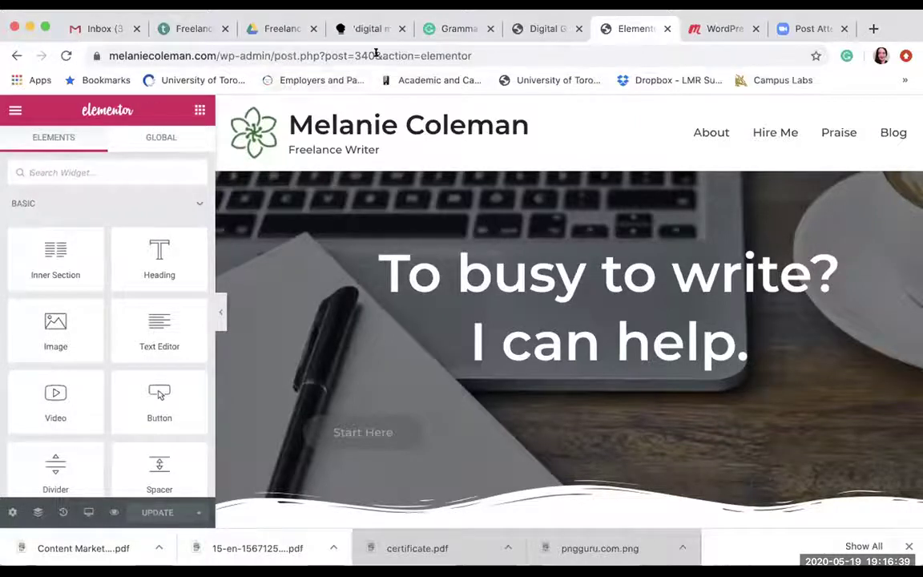
{"action": "left_click_drag", "start_coordinate": [472, 51], "coordinate": [273, 51]}
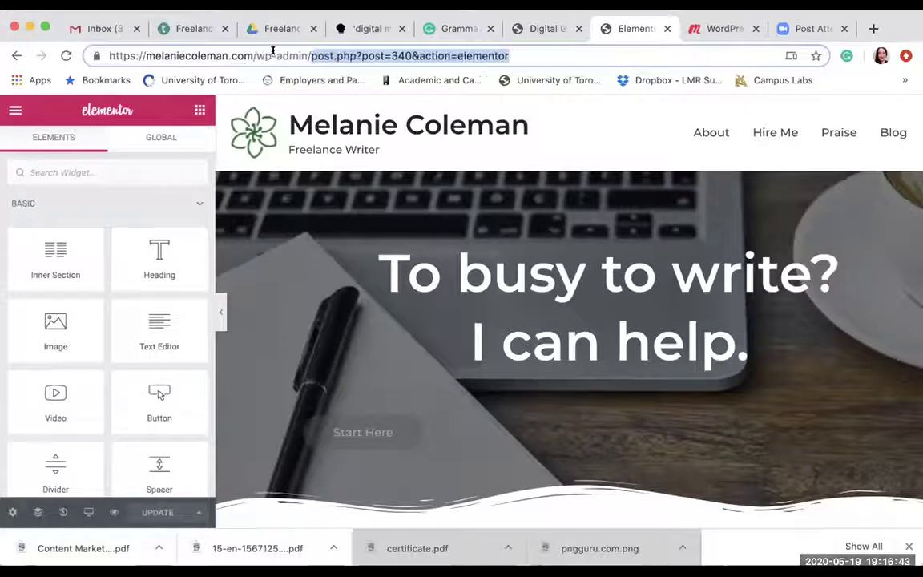
{"action": "key", "text": "BackSpace"}
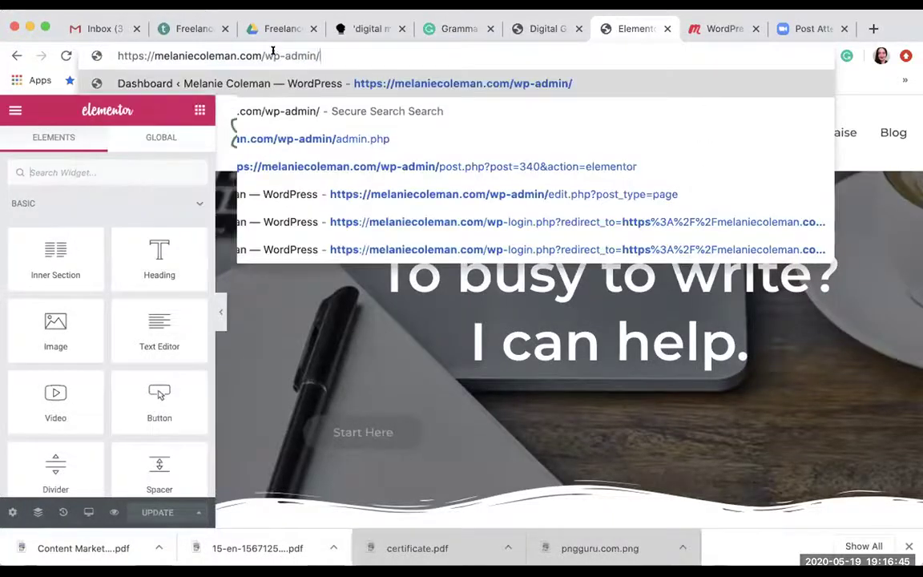
{"action": "key", "text": "Return"}
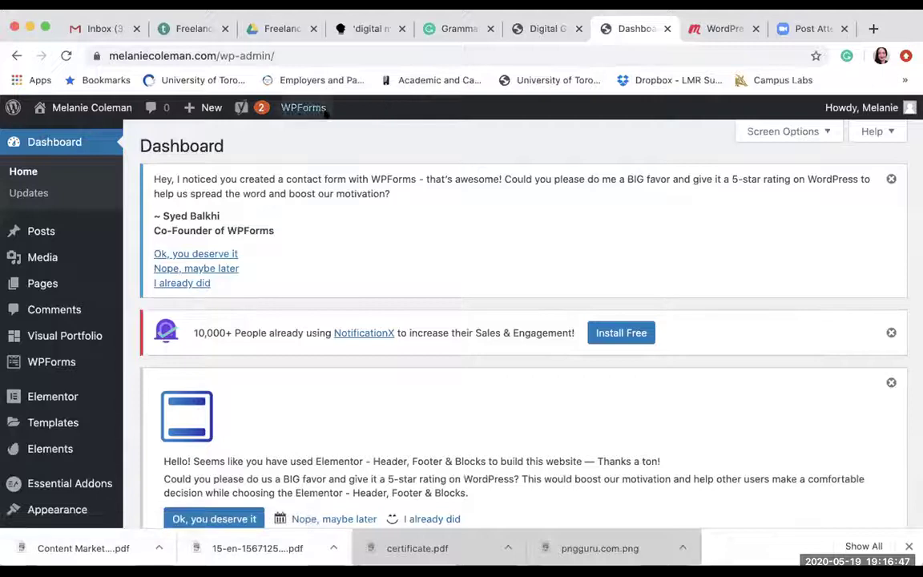
{"action": "left_click", "coordinate": [106, 108]}
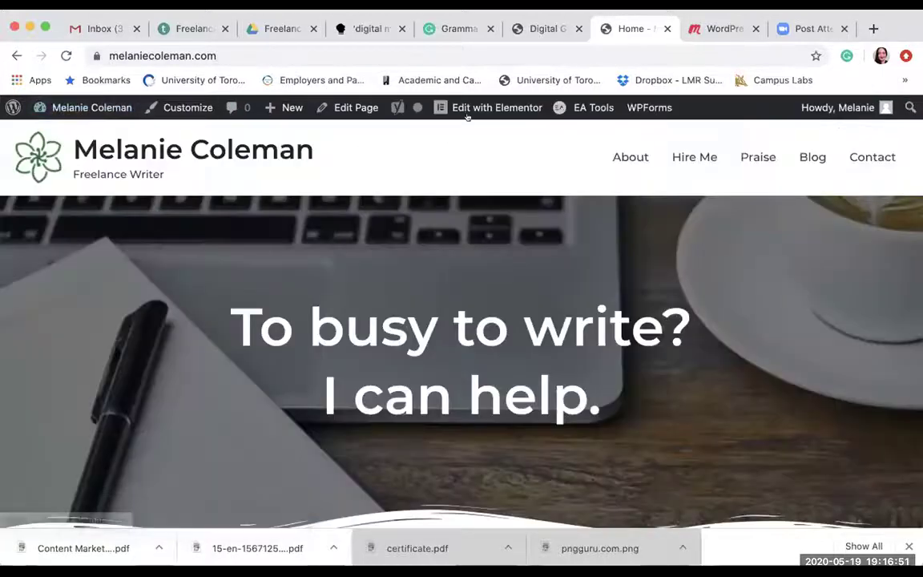
Step: Open the site's Footer template in Elementor and go to its social icons area
{"action": "mouse_move", "coordinate": [471, 114]}
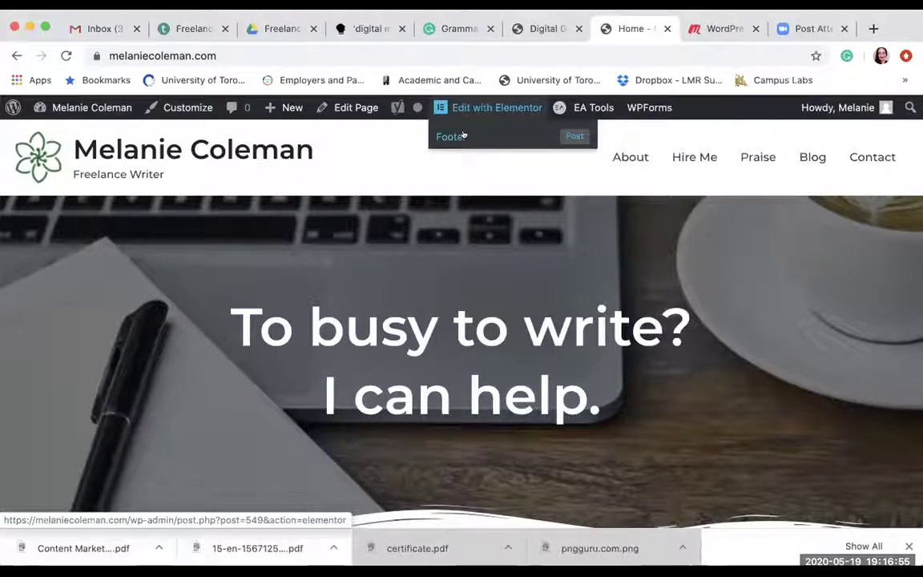
{"action": "left_click", "coordinate": [463, 136]}
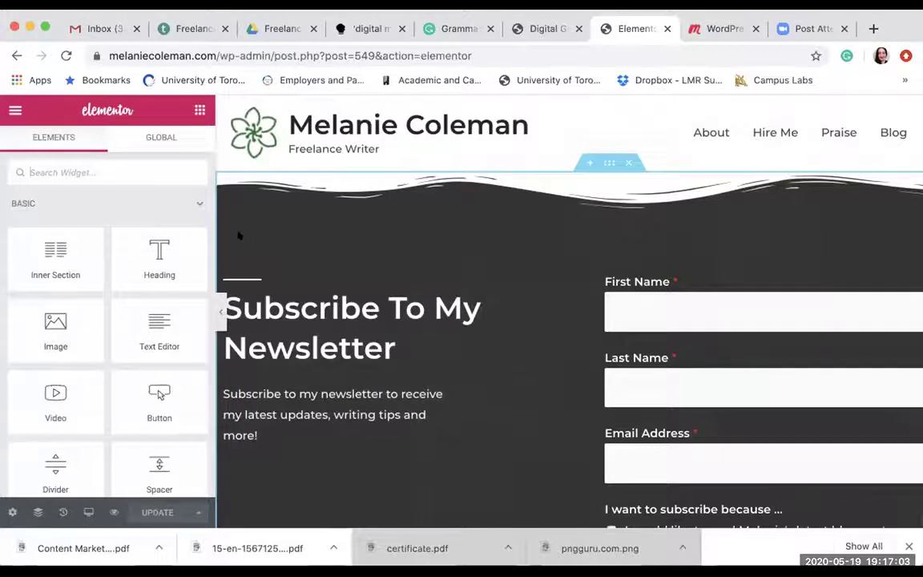
{"action": "scroll", "coordinate": [277, 237], "scroll_direction": "down", "scroll_amount": 5}
{"action": "scroll", "coordinate": [277, 237], "scroll_direction": "down", "scroll_amount": 3}
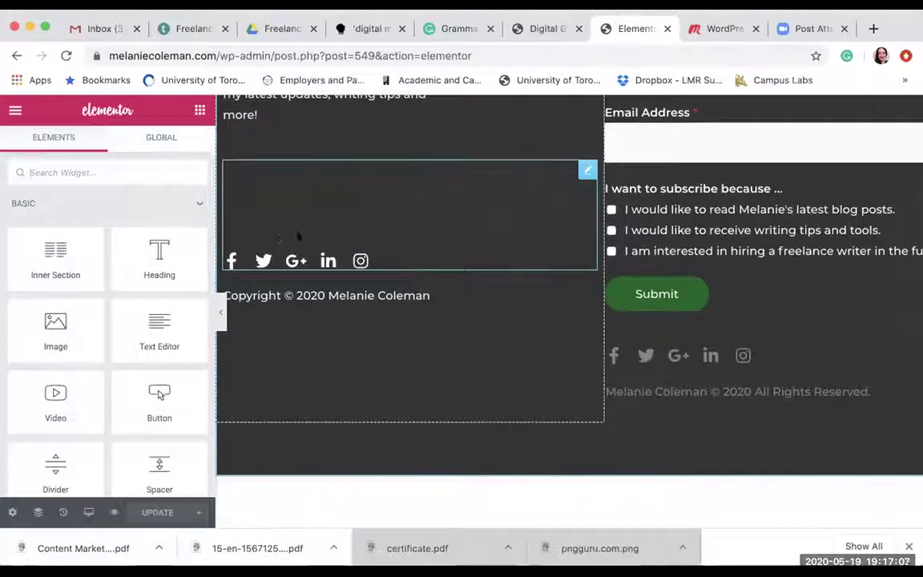
Step: Open the settings of the social icons below the newsletter text, expand the Facebook item and review the remaining options
{"action": "left_click", "coordinate": [297, 237]}
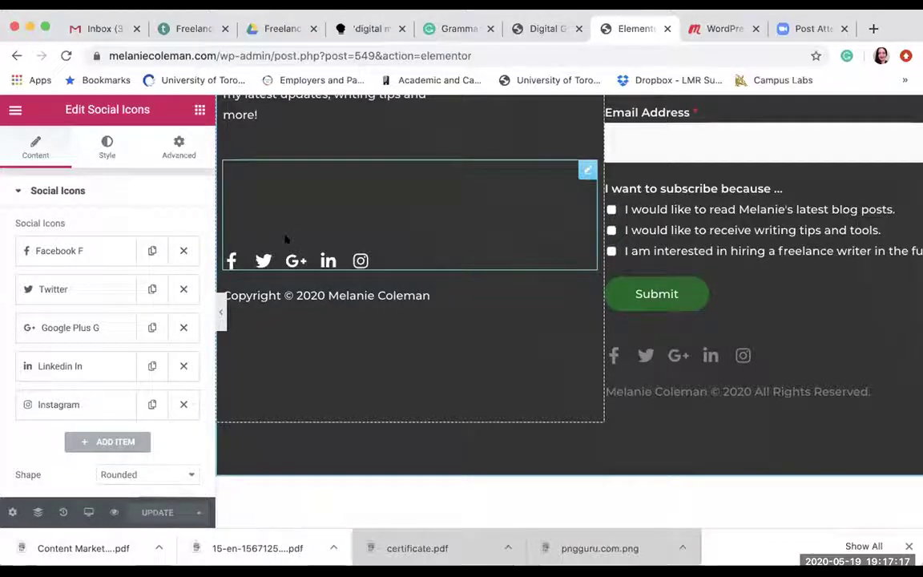
{"action": "left_click", "coordinate": [93, 250]}
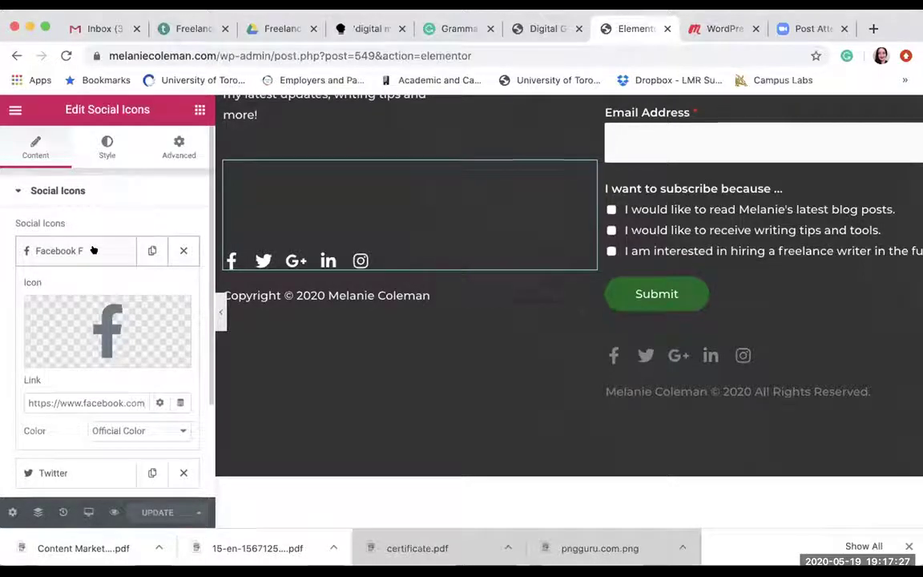
{"action": "scroll", "coordinate": [114, 285], "scroll_direction": "down", "scroll_amount": 3}
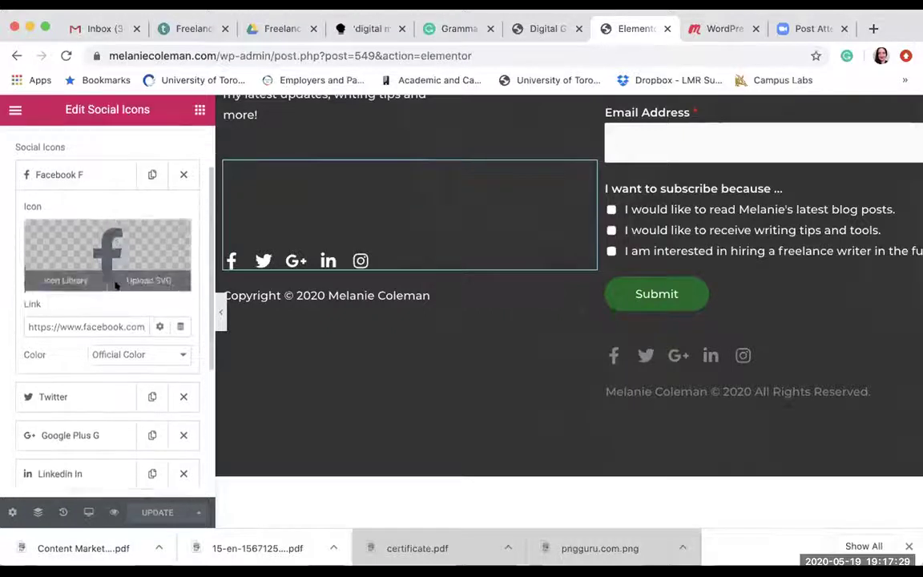
{"action": "scroll", "coordinate": [111, 281], "scroll_direction": "down", "scroll_amount": 2}
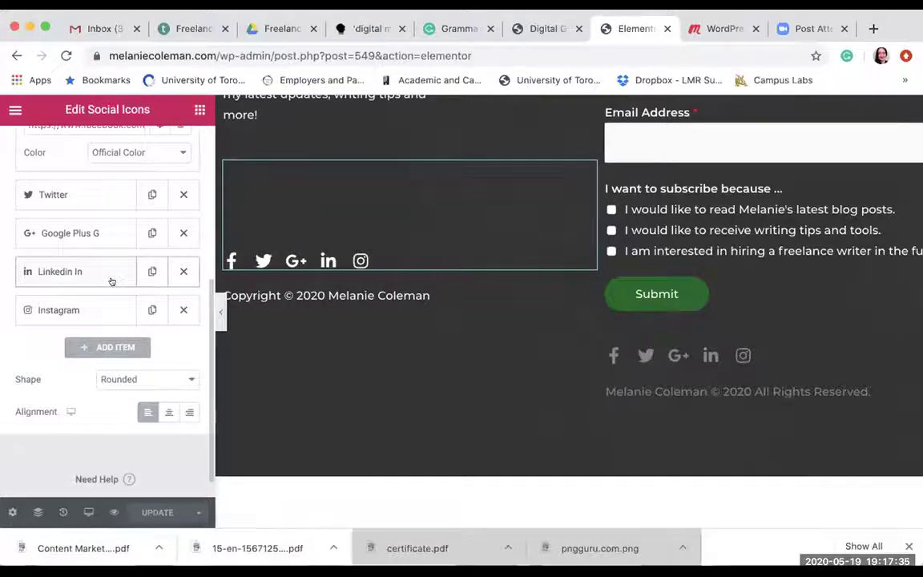
Step: Switch the footer to the Mobile preview, examine its layout and open the settings of the social icons below the Submit button
{"action": "left_click", "coordinate": [83, 510]}
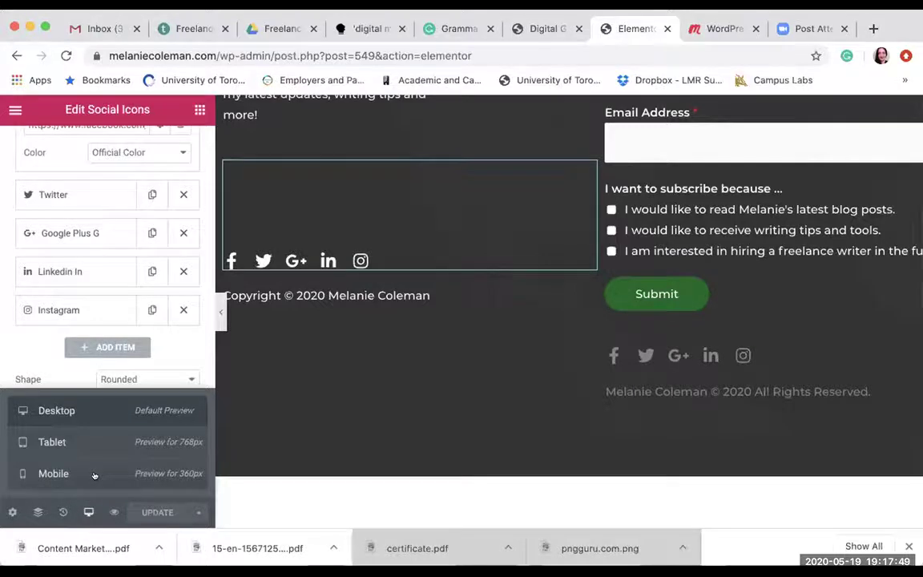
{"action": "left_click", "coordinate": [94, 474]}
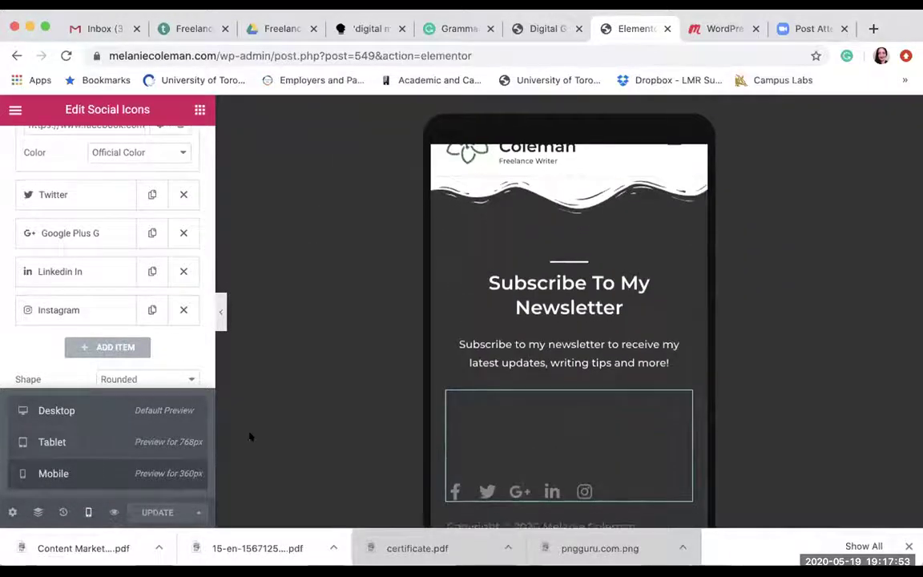
{"action": "scroll", "coordinate": [249, 437], "scroll_direction": "down", "scroll_amount": 2}
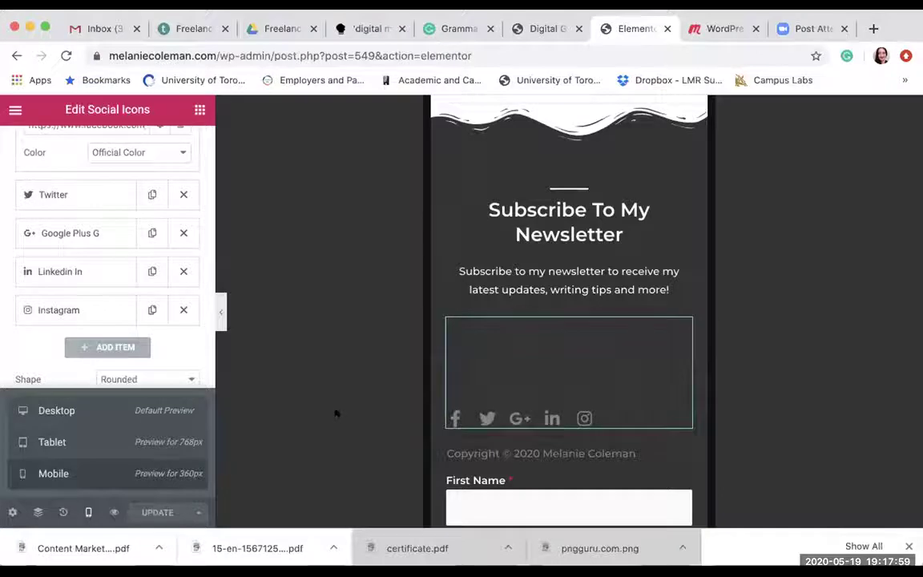
{"action": "scroll", "coordinate": [335, 412], "scroll_direction": "down", "scroll_amount": 4}
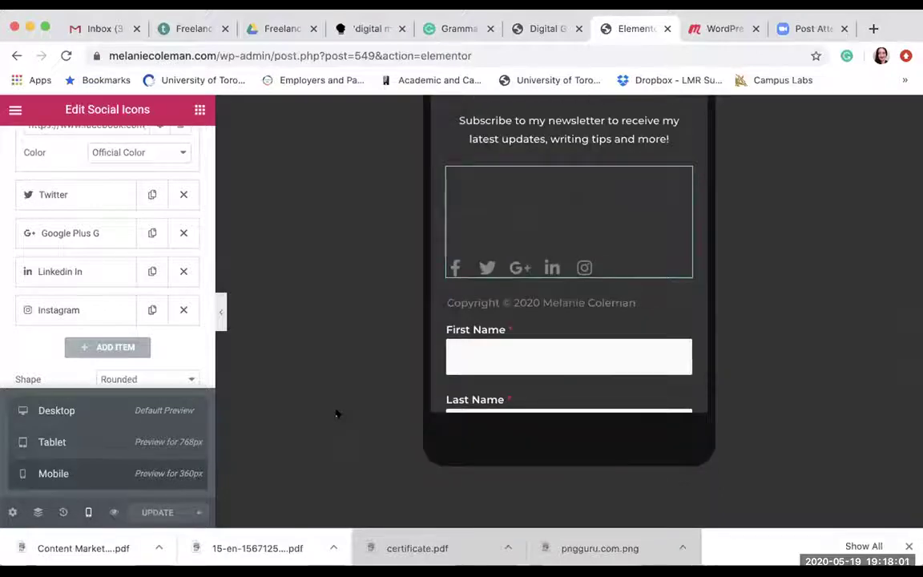
{"action": "scroll", "coordinate": [336, 411], "scroll_direction": "up", "scroll_amount": 2}
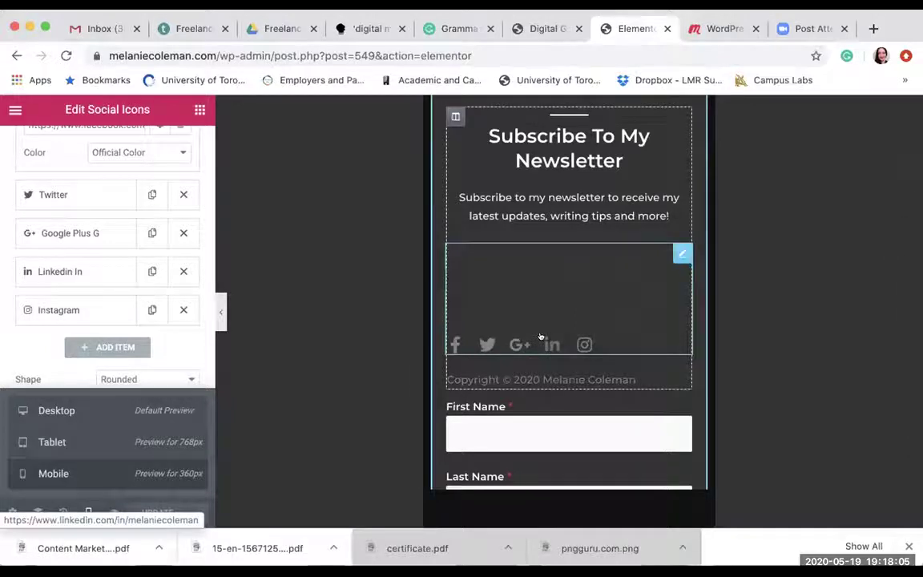
{"action": "scroll", "coordinate": [541, 337], "scroll_direction": "down", "scroll_amount": 6}
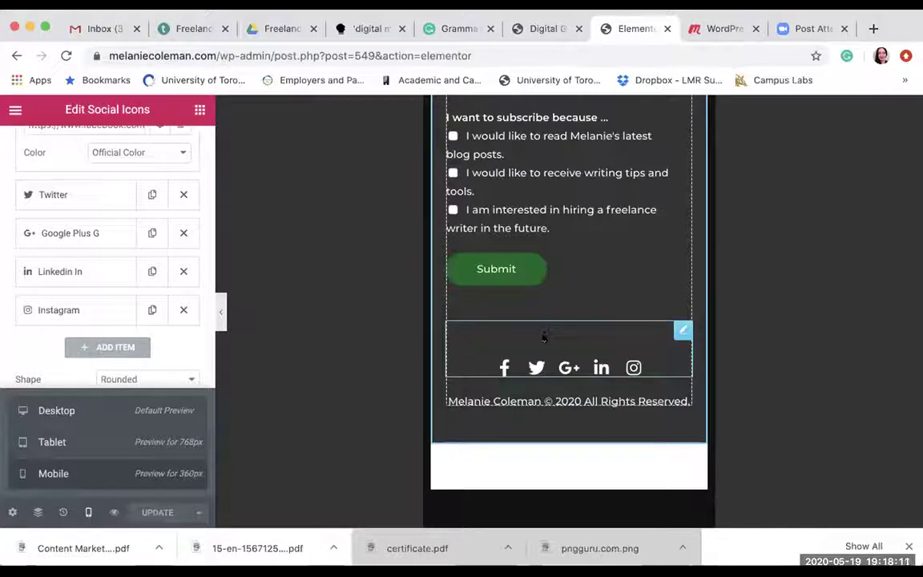
{"action": "left_click", "coordinate": [543, 337]}
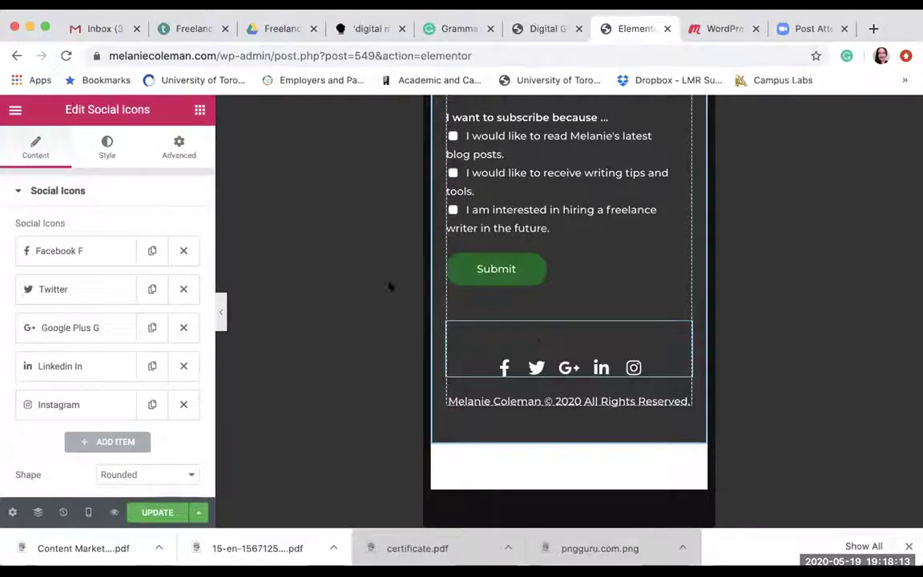
Step: Expand the Facebook item in the social icons settings and review the icons and form in the mobile footer preview
{"action": "left_click", "coordinate": [81, 250]}
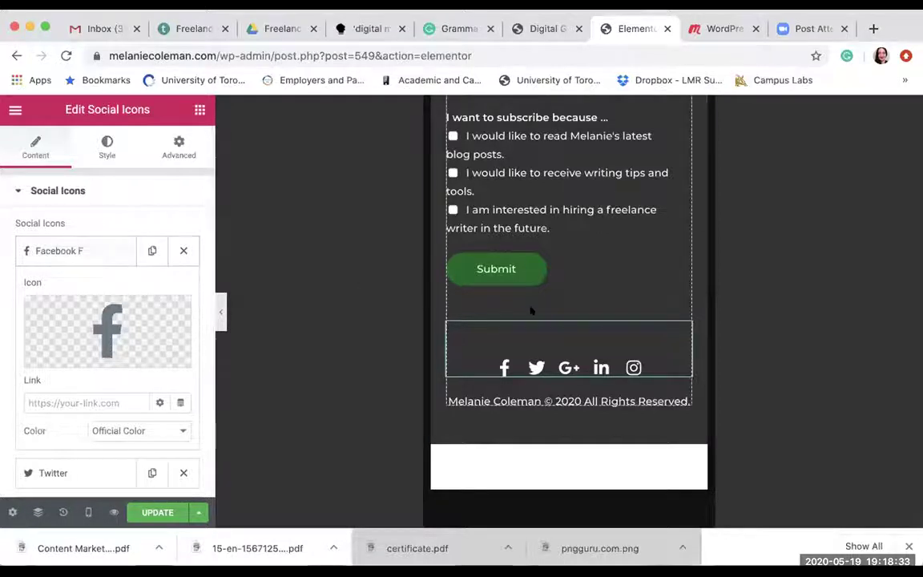
{"action": "scroll", "coordinate": [530, 310], "scroll_direction": "down", "scroll_amount": 2}
{"action": "scroll", "coordinate": [531, 311], "scroll_direction": "up", "scroll_amount": 10}
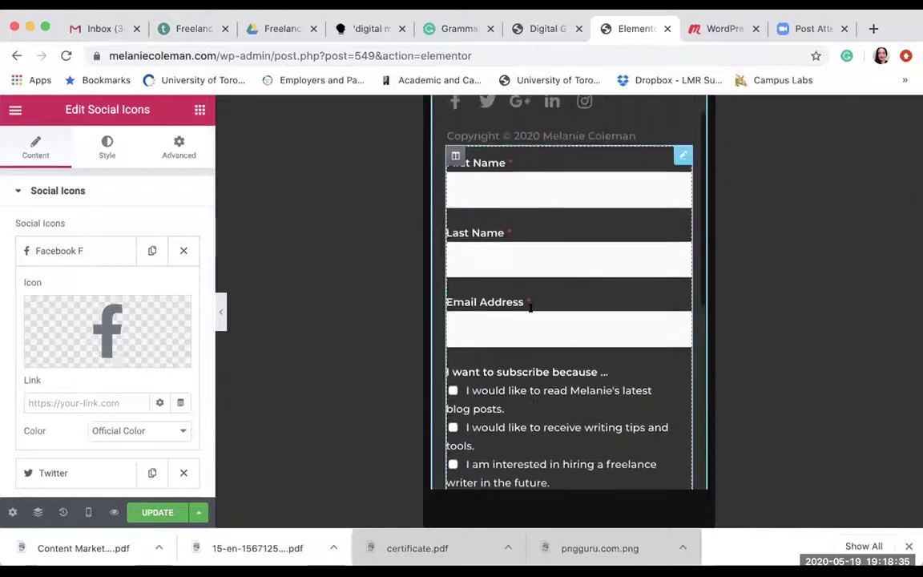
{"action": "scroll", "coordinate": [530, 309], "scroll_direction": "down", "scroll_amount": 3}
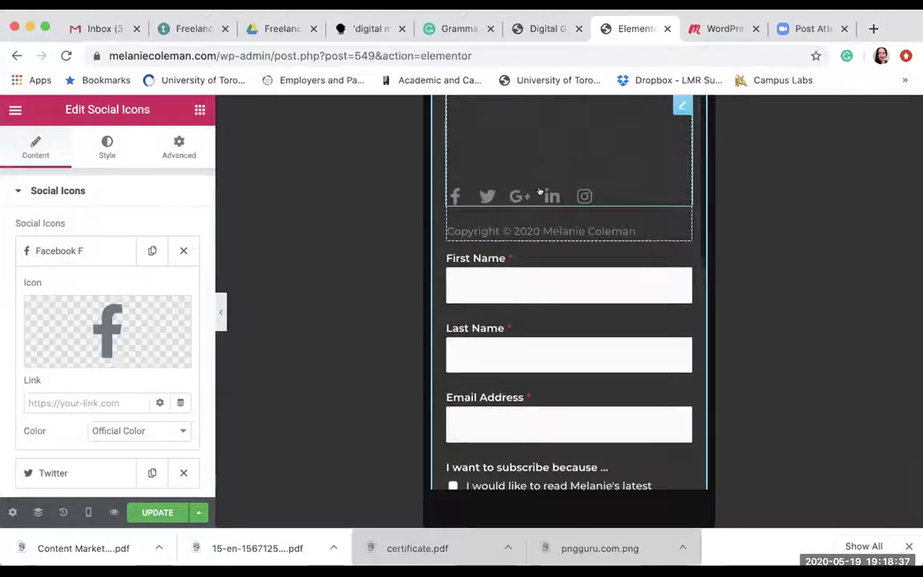
{"action": "scroll", "coordinate": [584, 270], "scroll_direction": "down", "scroll_amount": 8}
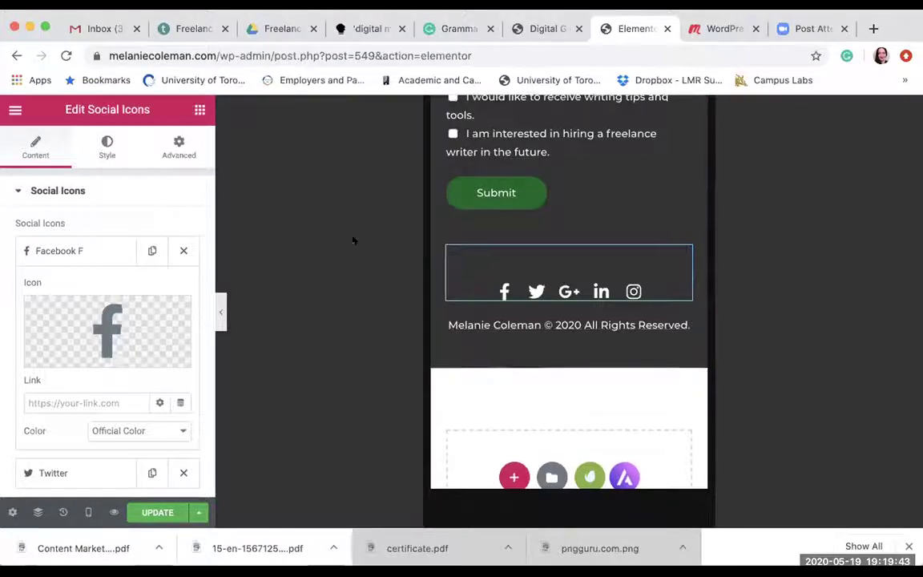
{"action": "scroll", "coordinate": [354, 241], "scroll_direction": "up", "scroll_amount": 2}
{"action": "scroll", "coordinate": [353, 241], "scroll_direction": "up", "scroll_amount": 1}
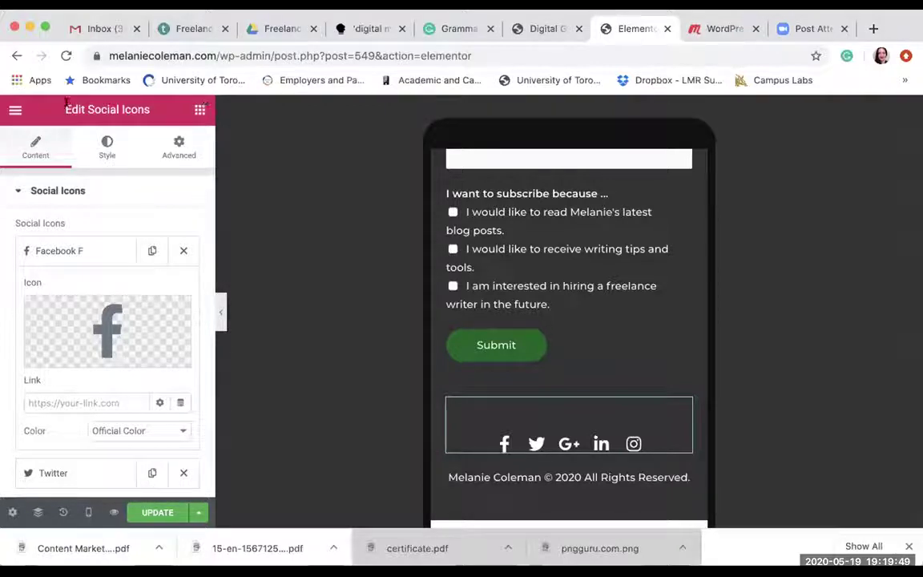
Step: Exit the Elementor editor to the WordPress dashboard, leaving the footer template without saving
{"action": "left_click", "coordinate": [15, 109]}
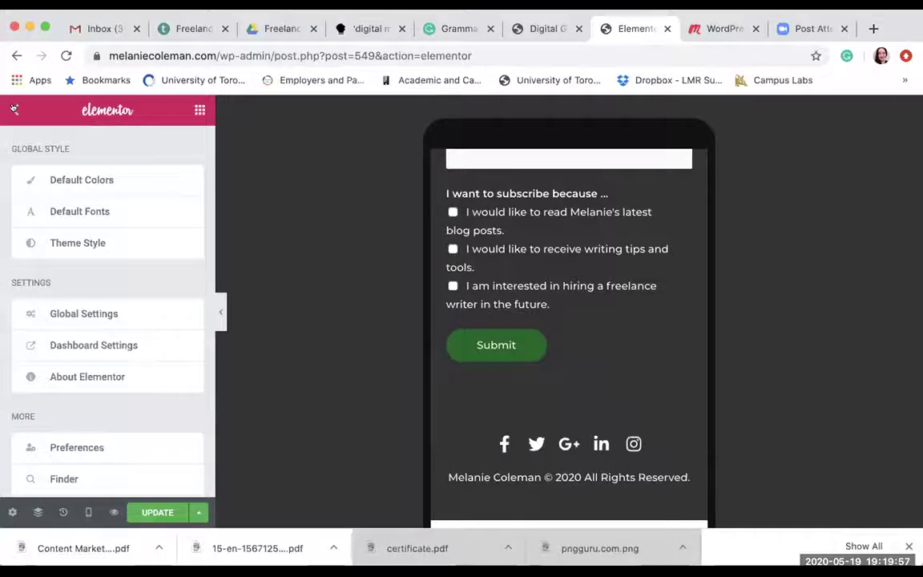
{"action": "left_click", "coordinate": [14, 108]}
{"action": "left_click", "coordinate": [13, 108]}
{"action": "scroll", "coordinate": [80, 140], "scroll_direction": "down", "scroll_amount": 3}
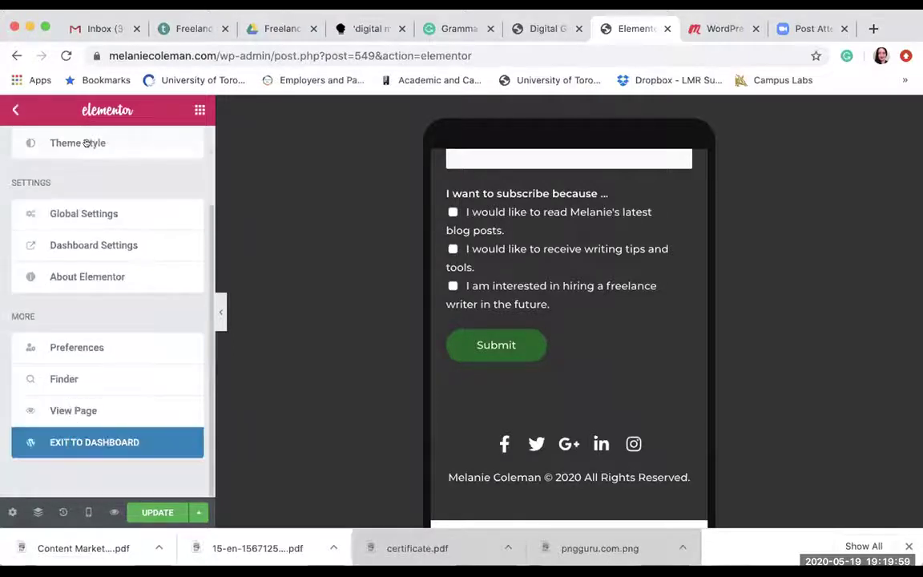
{"action": "left_click", "coordinate": [94, 449]}
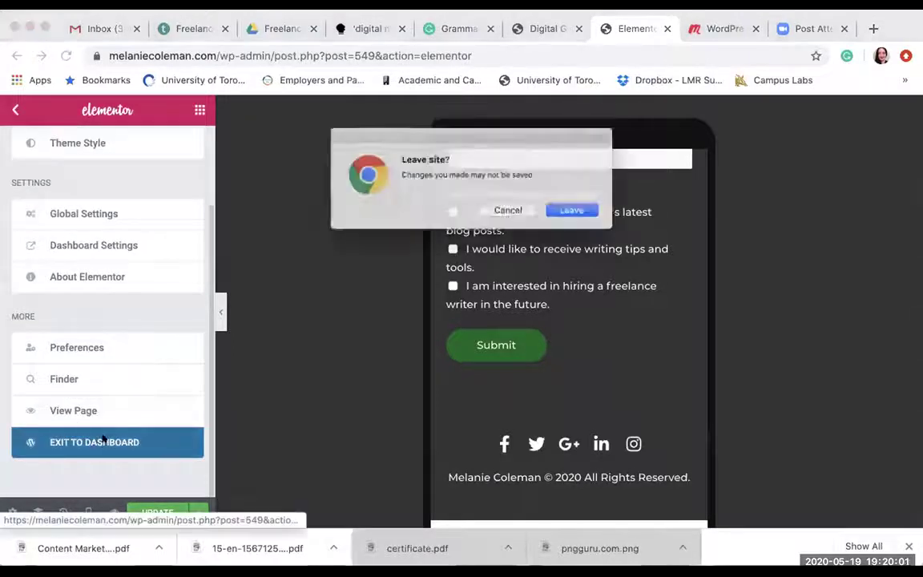
{"action": "left_click", "coordinate": [587, 214]}
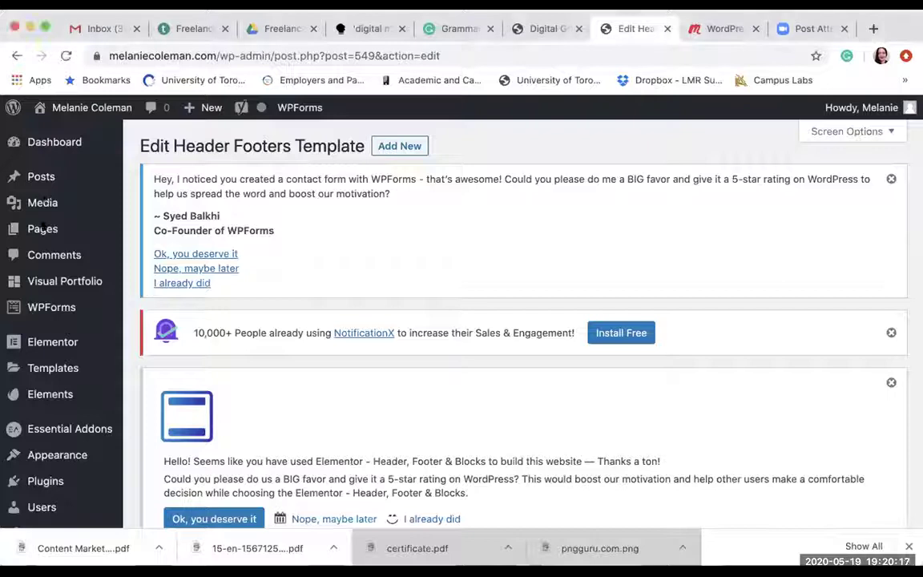
Step: Go to the site's list of all pages and open the Blog page for Quick Edit
{"action": "mouse_move", "coordinate": [43, 228]}
{"action": "left_click", "coordinate": [138, 231]}
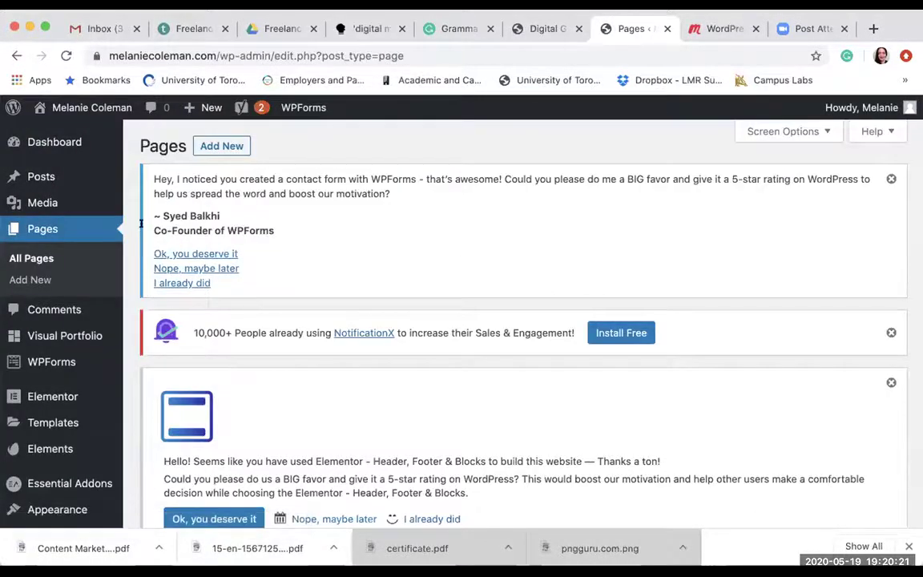
{"action": "scroll", "coordinate": [230, 248], "scroll_direction": "down", "scroll_amount": 5}
{"action": "scroll", "coordinate": [230, 248], "scroll_direction": "down", "scroll_amount": 5}
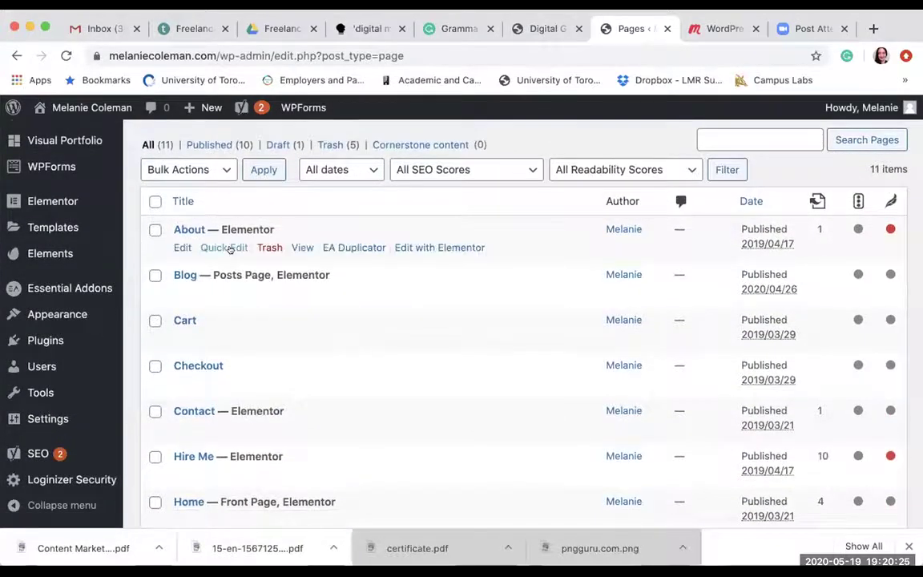
{"action": "scroll", "coordinate": [230, 248], "scroll_direction": "down", "scroll_amount": 1}
{"action": "scroll", "coordinate": [233, 281], "scroll_direction": "up", "scroll_amount": 1}
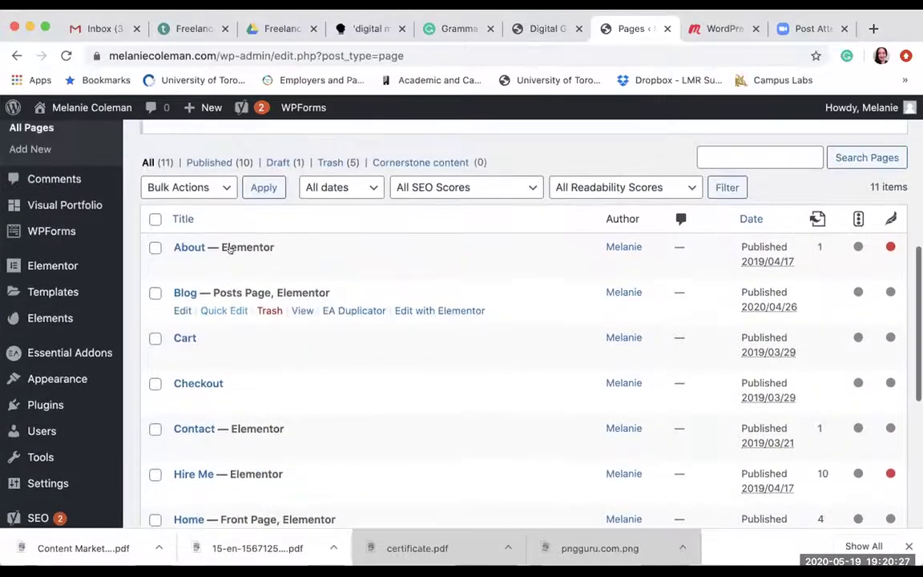
{"action": "left_click", "coordinate": [235, 309]}
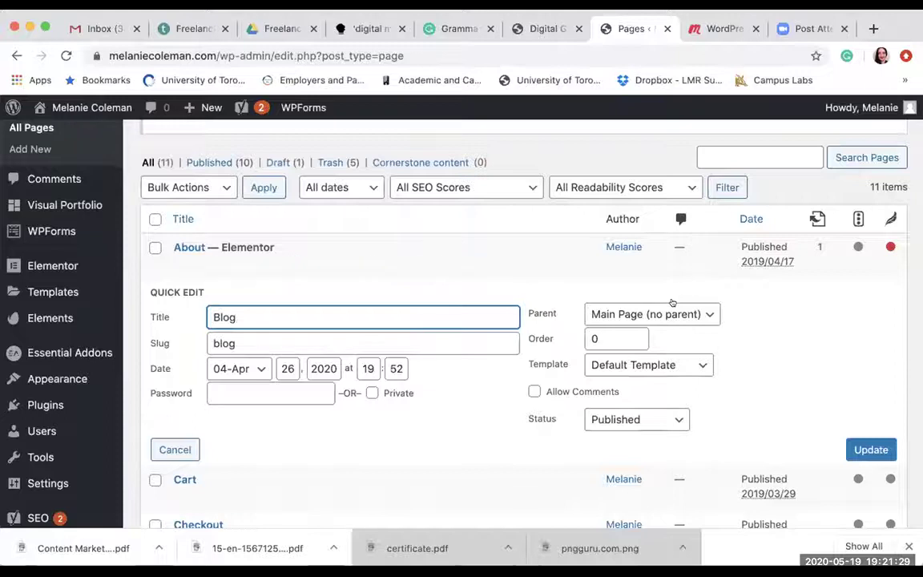
Step: Examine the Blog page's Quick Edit fields and the surrounding pages list for the publishing options
{"action": "scroll", "coordinate": [672, 303], "scroll_direction": "down", "scroll_amount": 1}
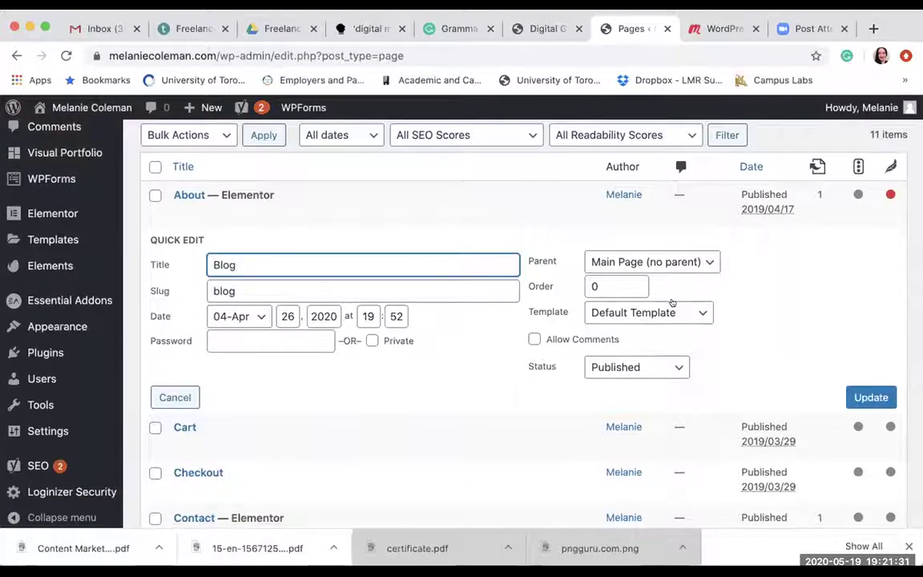
{"action": "scroll", "coordinate": [673, 302], "scroll_direction": "down", "scroll_amount": 1}
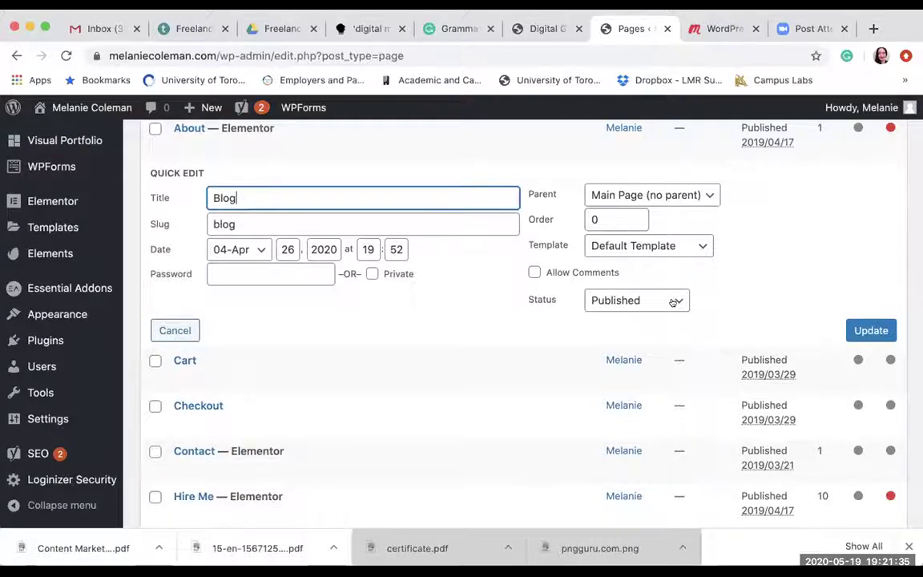
{"action": "scroll", "coordinate": [672, 302], "scroll_direction": "down", "scroll_amount": 1}
{"action": "scroll", "coordinate": [672, 302], "scroll_direction": "down", "scroll_amount": 1}
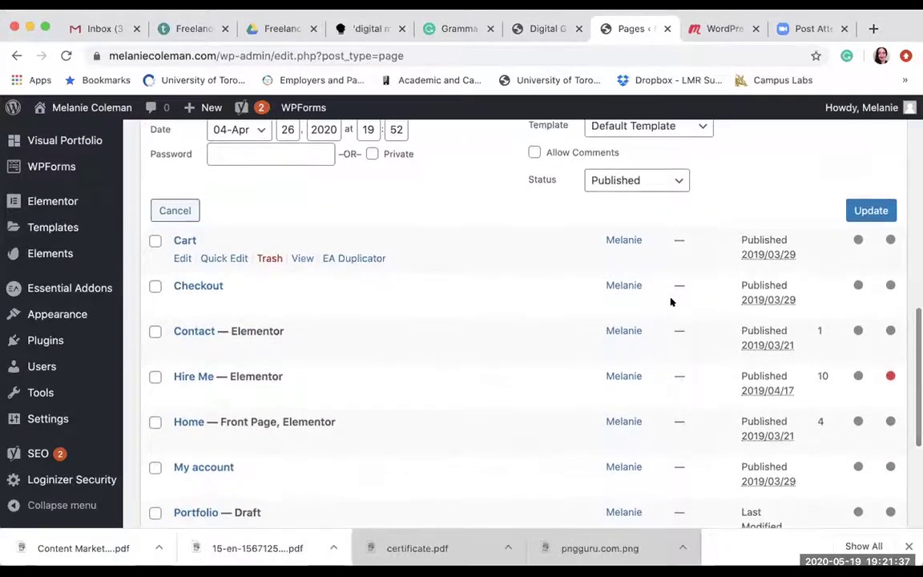
{"action": "scroll", "coordinate": [671, 302], "scroll_direction": "up", "scroll_amount": 4}
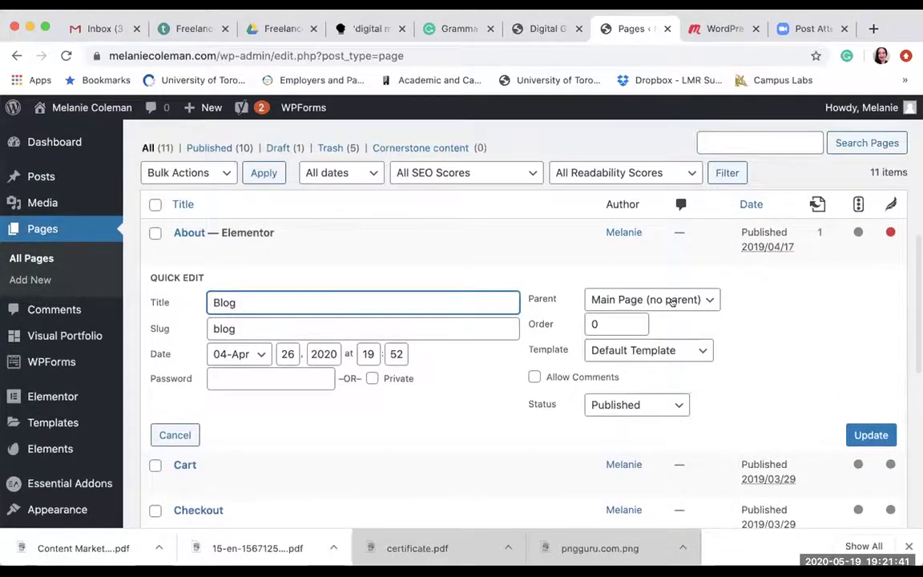
{"action": "scroll", "coordinate": [672, 302], "scroll_direction": "up", "scroll_amount": 4}
{"action": "scroll", "coordinate": [672, 303], "scroll_direction": "up", "scroll_amount": 2}
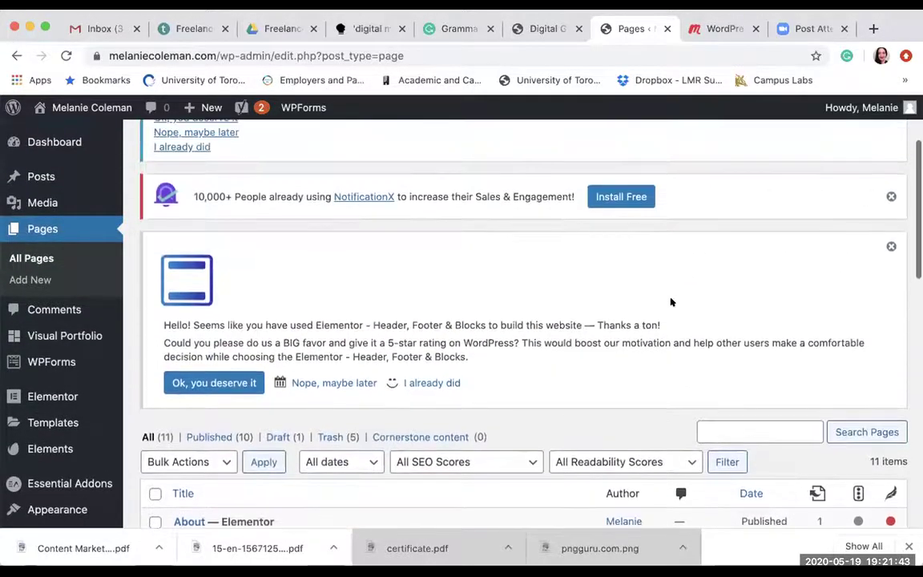
{"action": "scroll", "coordinate": [672, 302], "scroll_direction": "down", "scroll_amount": 1}
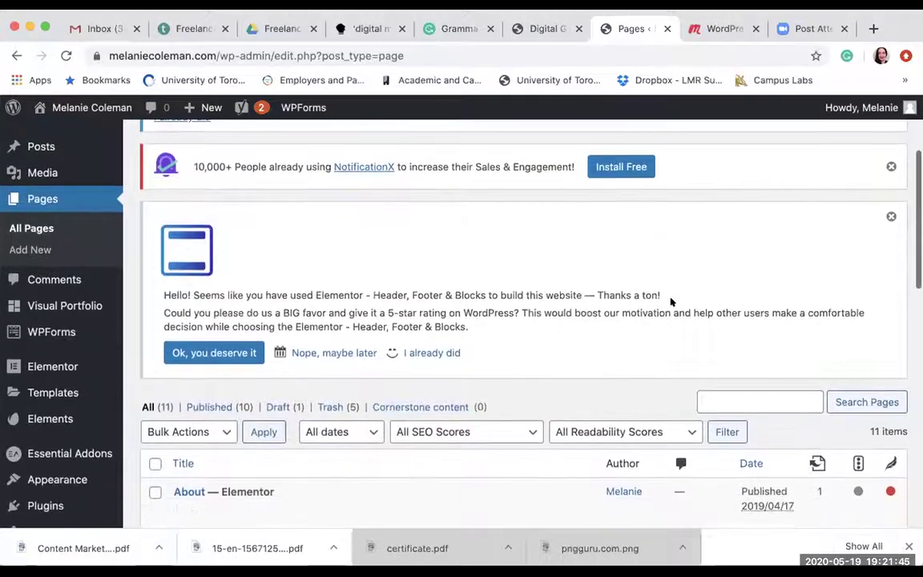
{"action": "scroll", "coordinate": [671, 302], "scroll_direction": "up", "scroll_amount": 1}
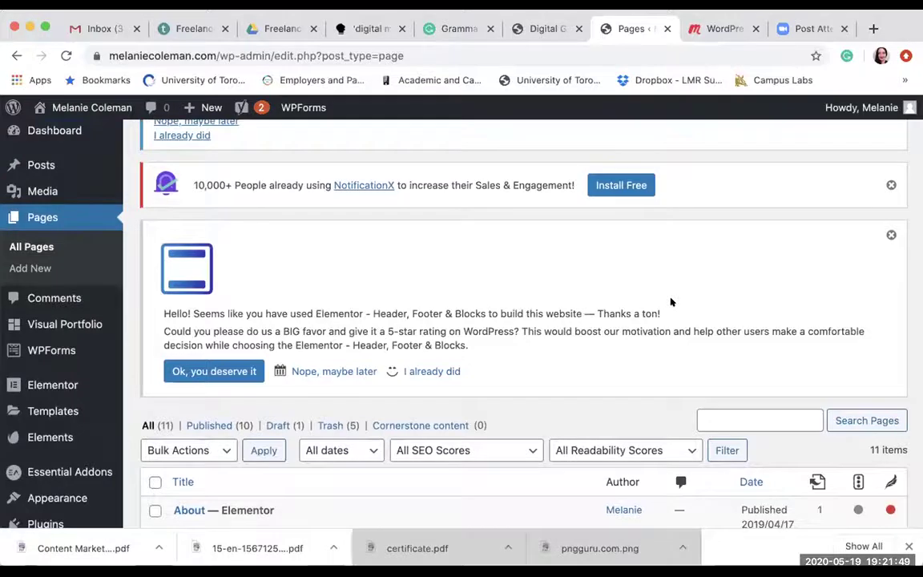
{"action": "scroll", "coordinate": [671, 303], "scroll_direction": "down", "scroll_amount": 3}
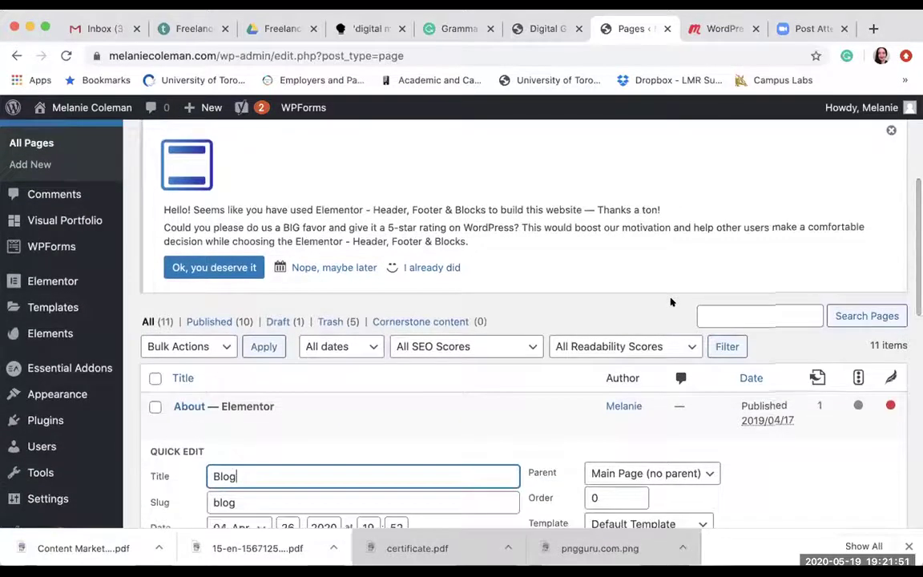
{"action": "scroll", "coordinate": [672, 302], "scroll_direction": "down", "scroll_amount": 2}
{"action": "scroll", "coordinate": [672, 303], "scroll_direction": "down", "scroll_amount": 2}
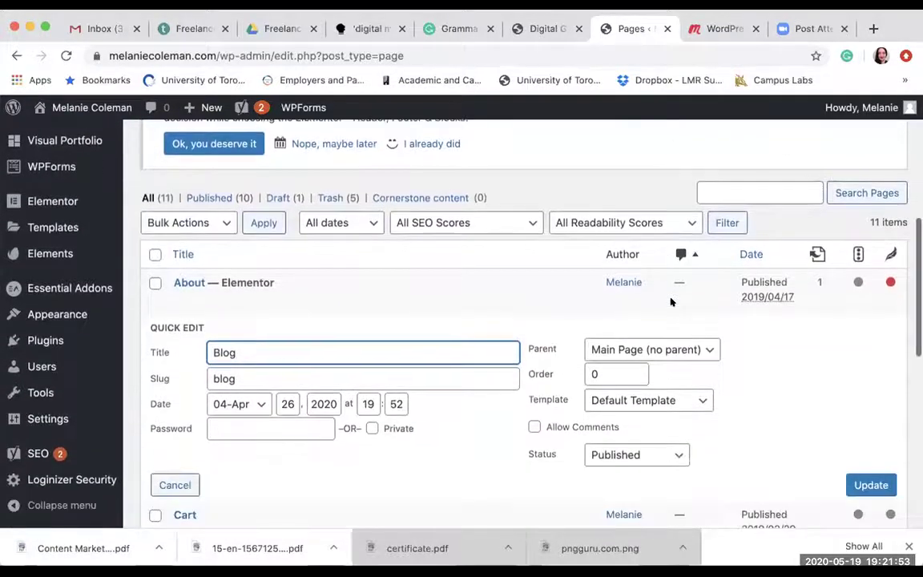
Step: Set the Blog page's status to Draft in Quick Edit and return it to Published
{"action": "left_click", "coordinate": [673, 453]}
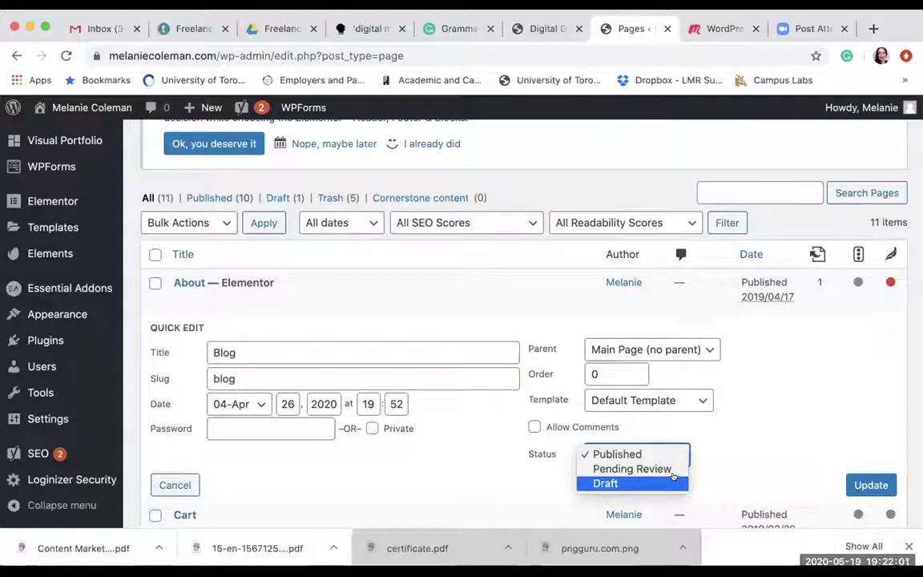
{"action": "left_click", "coordinate": [673, 477]}
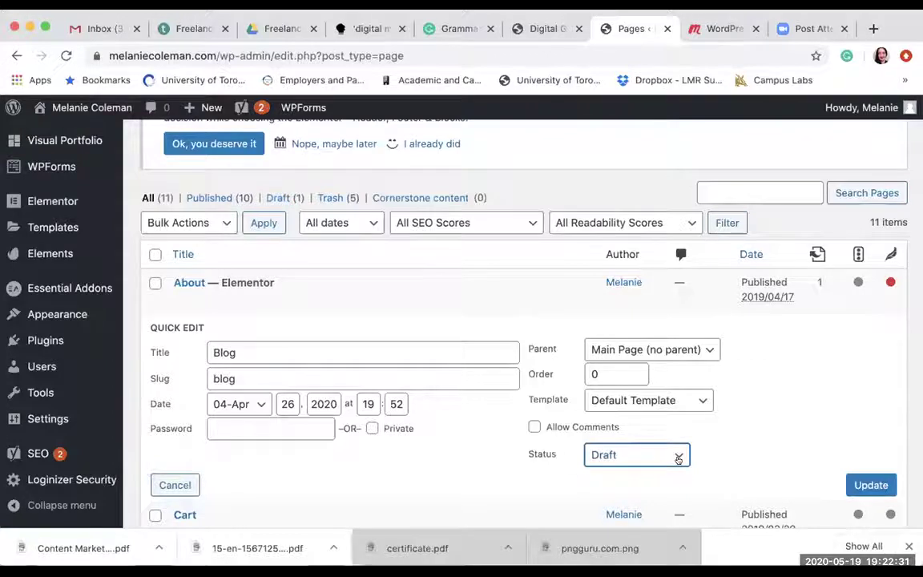
{"action": "left_click", "coordinate": [678, 458]}
{"action": "left_click", "coordinate": [672, 425]}
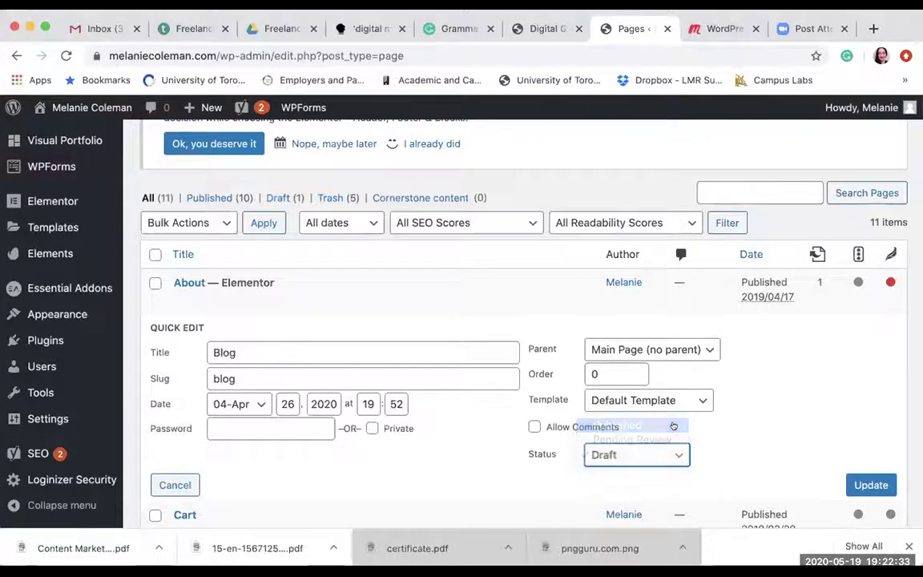
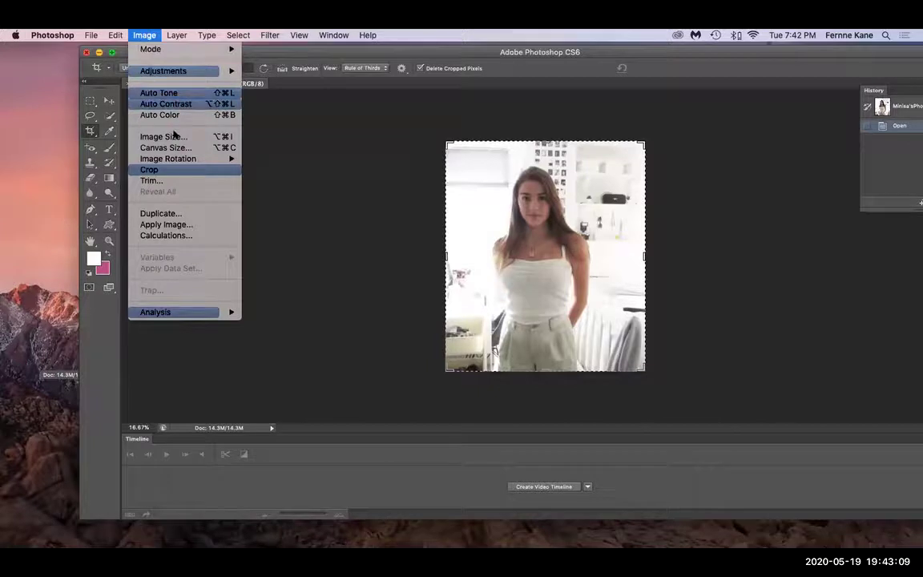
Step: Check the portrait photo's dimensions and resolution in Photoshop's Image Size dialog and cancel it
{"action": "left_click", "coordinate": [177, 136]}
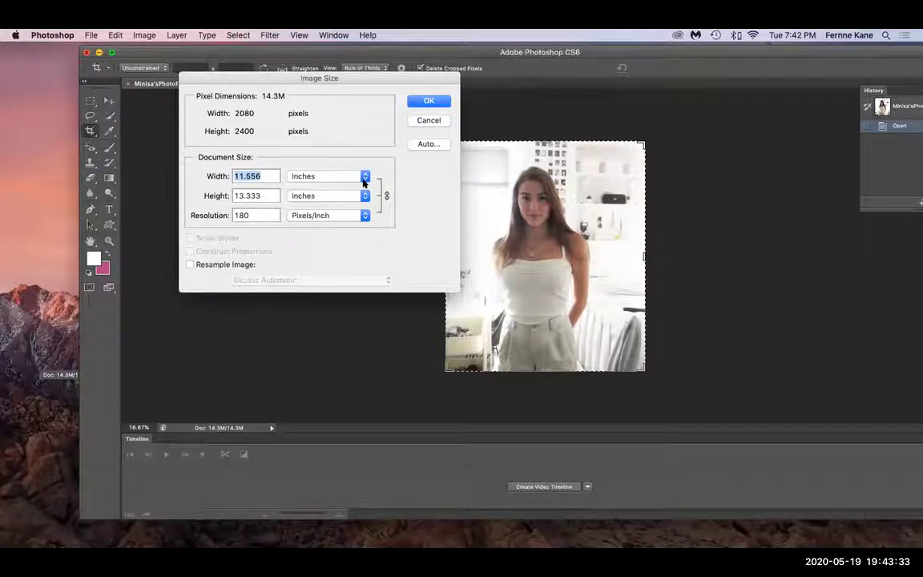
{"action": "left_click", "coordinate": [422, 120]}
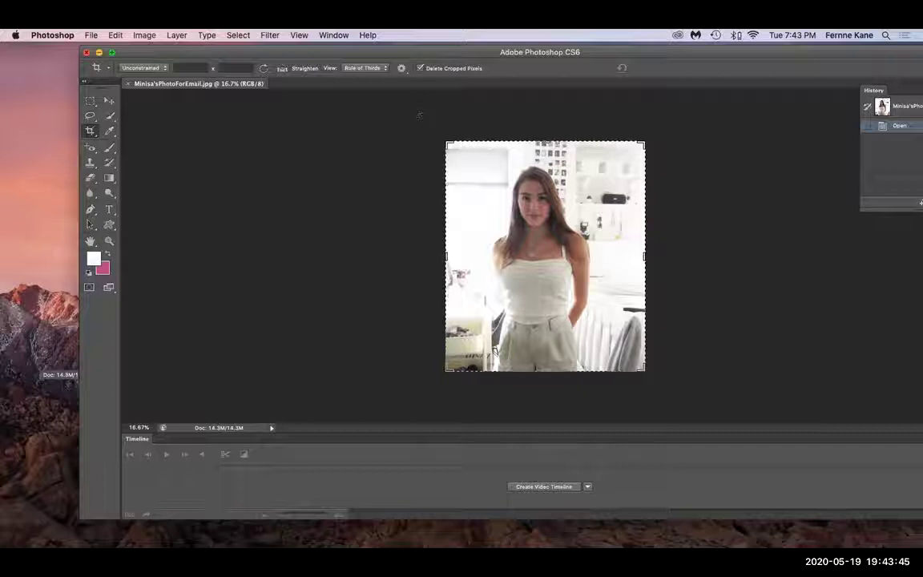
Step: Close the photo in Photoshop, switch to Chrome and close its browser window
{"action": "left_click", "coordinate": [85, 52]}
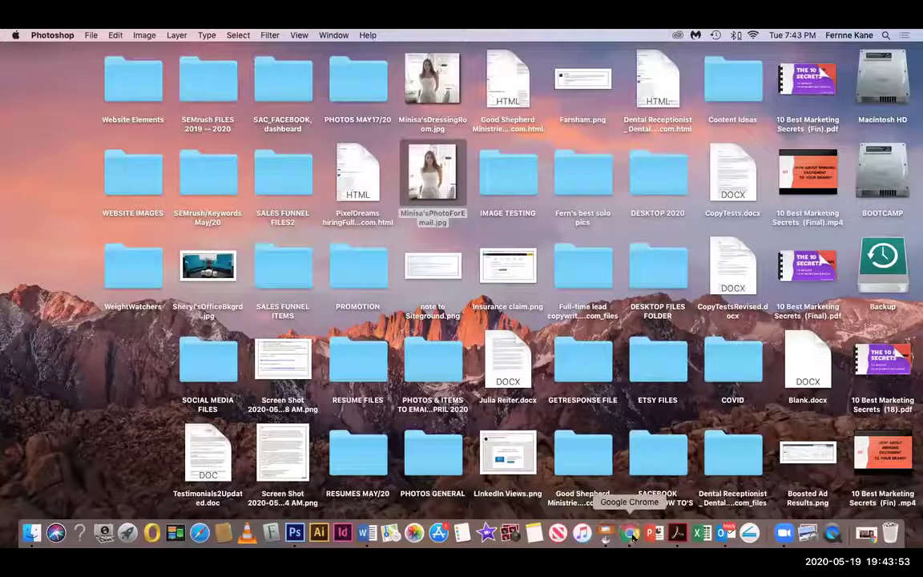
{"action": "left_click", "coordinate": [639, 531]}
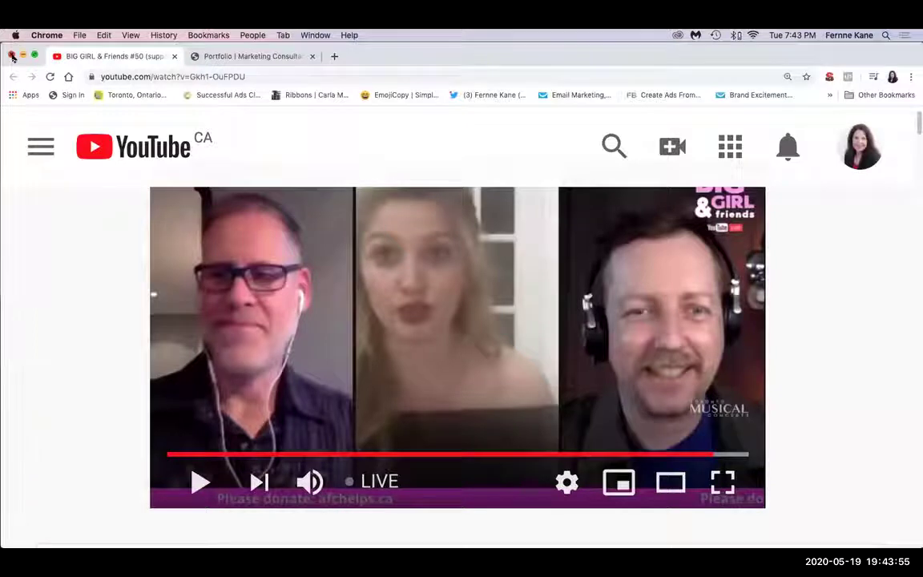
{"action": "left_click", "coordinate": [9, 49]}
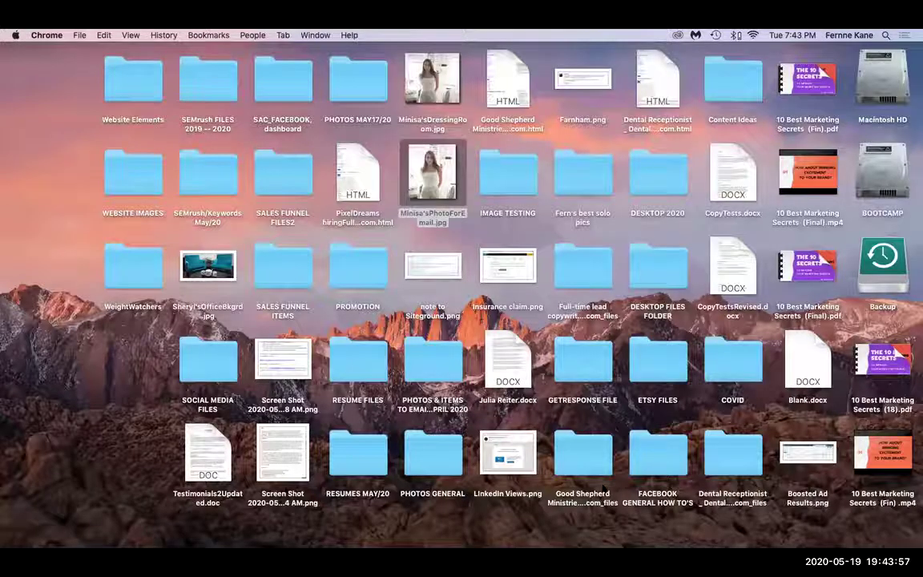
Step: Open the portrait photo prepared for e-mail from the desktop in Photoshop and start Save for Web
{"action": "left_click_drag", "start_coordinate": [432, 172], "coordinate": [302, 537]}
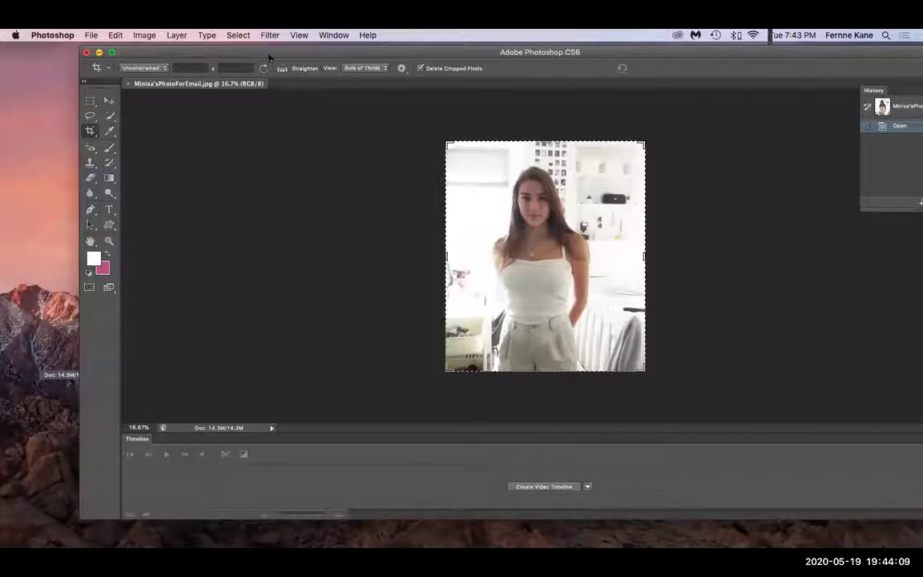
{"action": "left_click", "coordinate": [144, 34]}
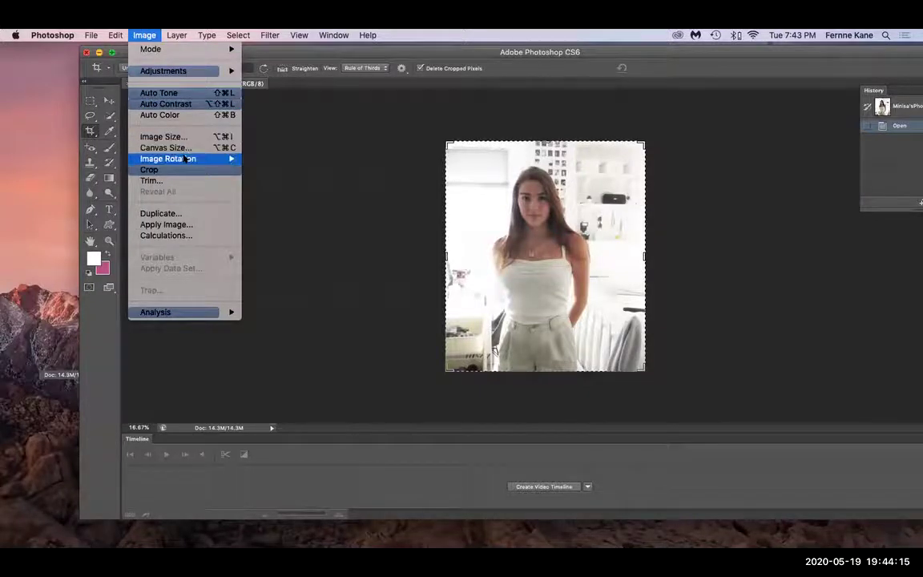
{"action": "mouse_move", "coordinate": [186, 159]}
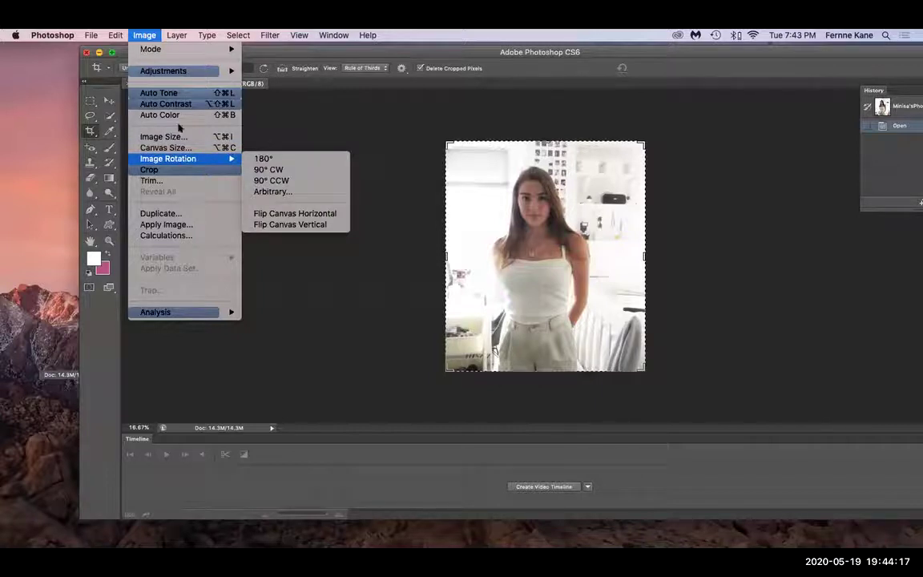
{"action": "mouse_move", "coordinate": [91, 35]}
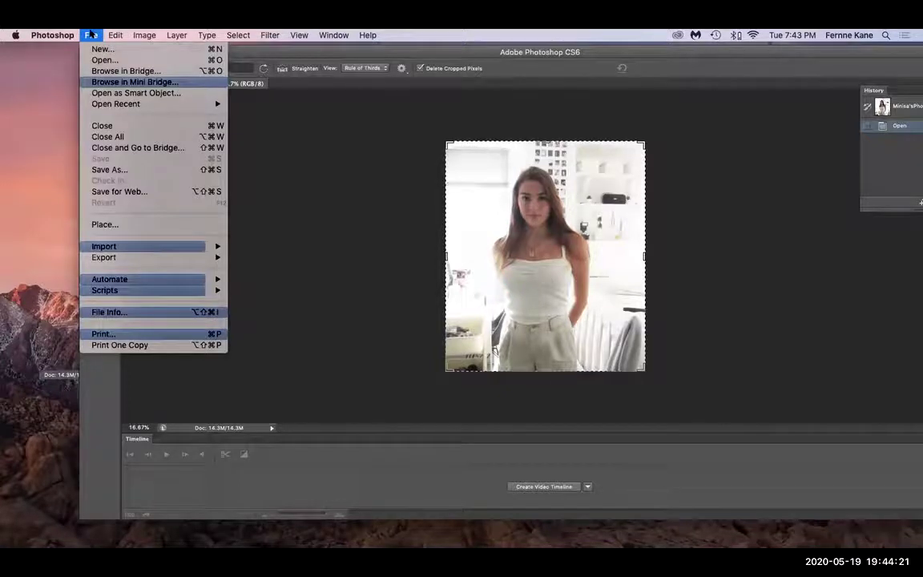
{"action": "left_click", "coordinate": [118, 192]}
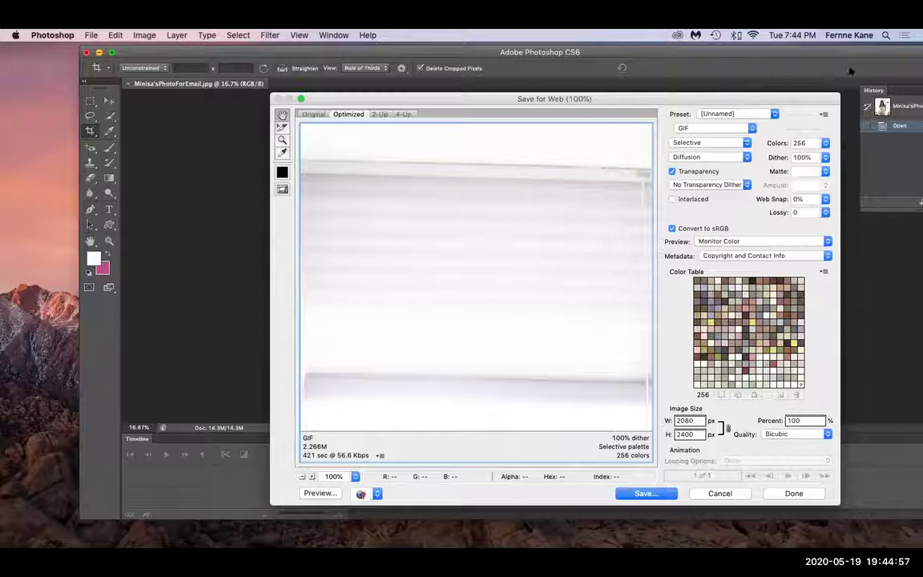
Step: Set the web export format to JPEG and the image width to 800 px with proportions linked
{"action": "left_click", "coordinate": [751, 129]}
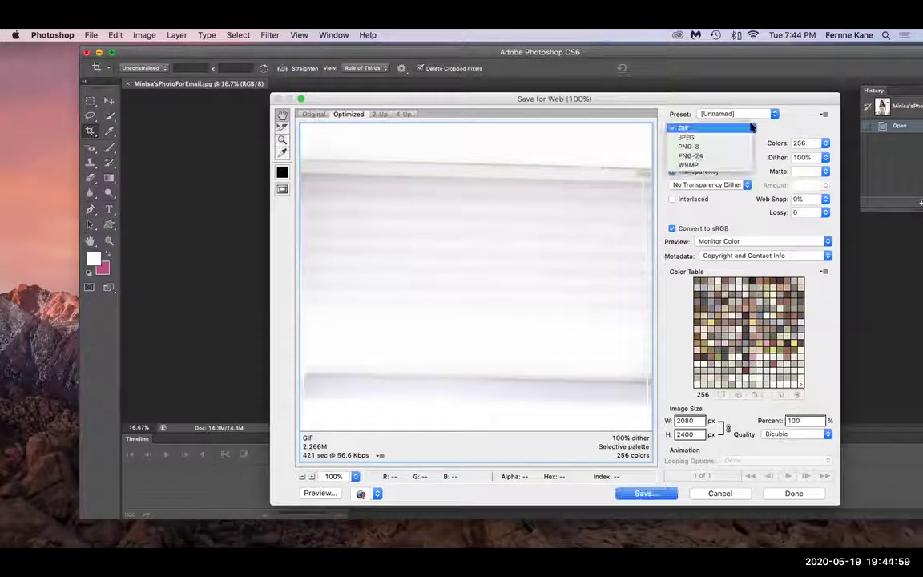
{"action": "left_click", "coordinate": [704, 138]}
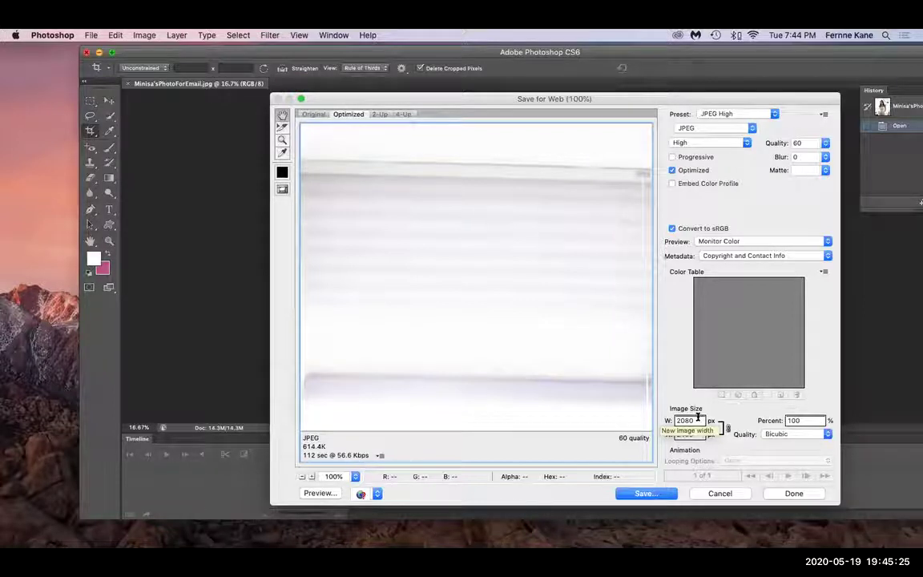
{"action": "double_click", "coordinate": [698, 419]}
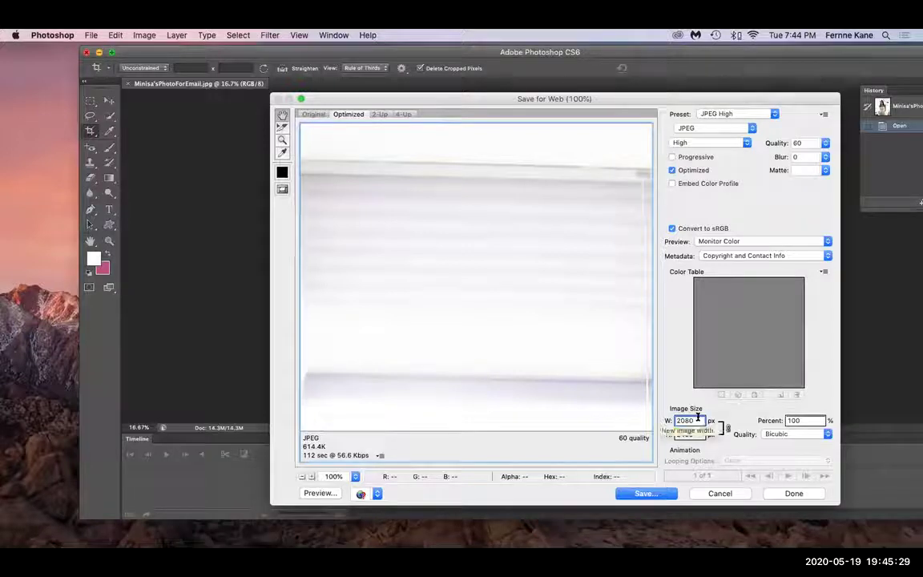
{"action": "type", "text": "2"}
{"action": "key", "text": "BackSpace"}
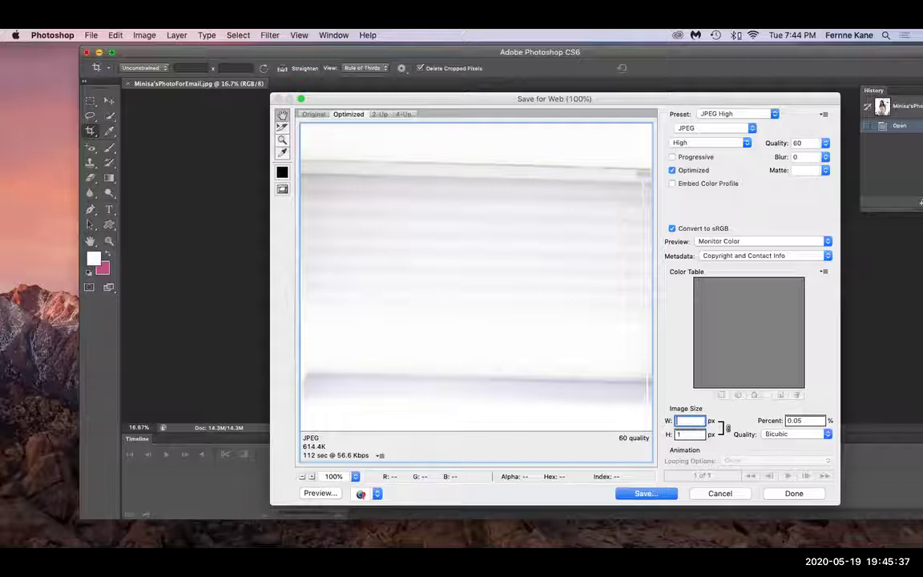
{"action": "type", "text": "800"}
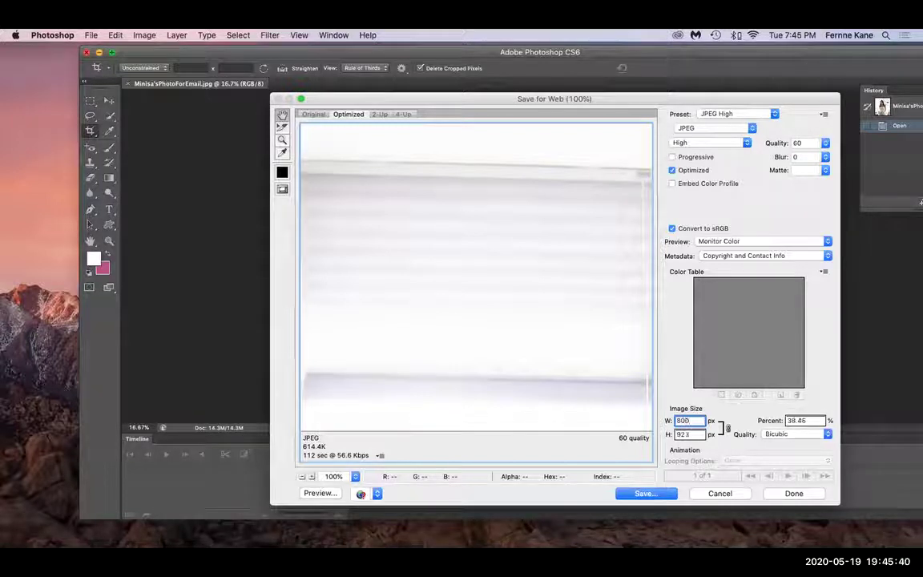
{"action": "key", "text": "super+a"}
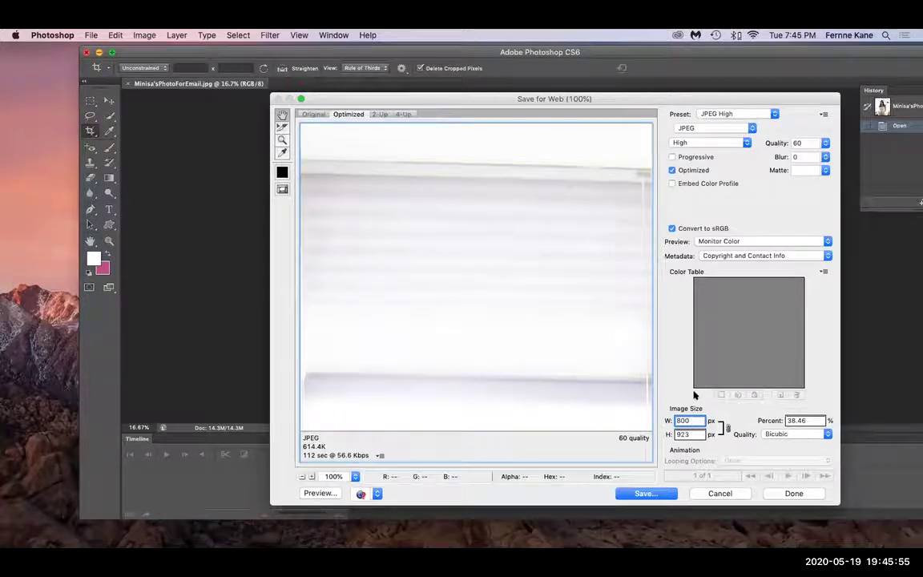
{"action": "left_click", "coordinate": [694, 433]}
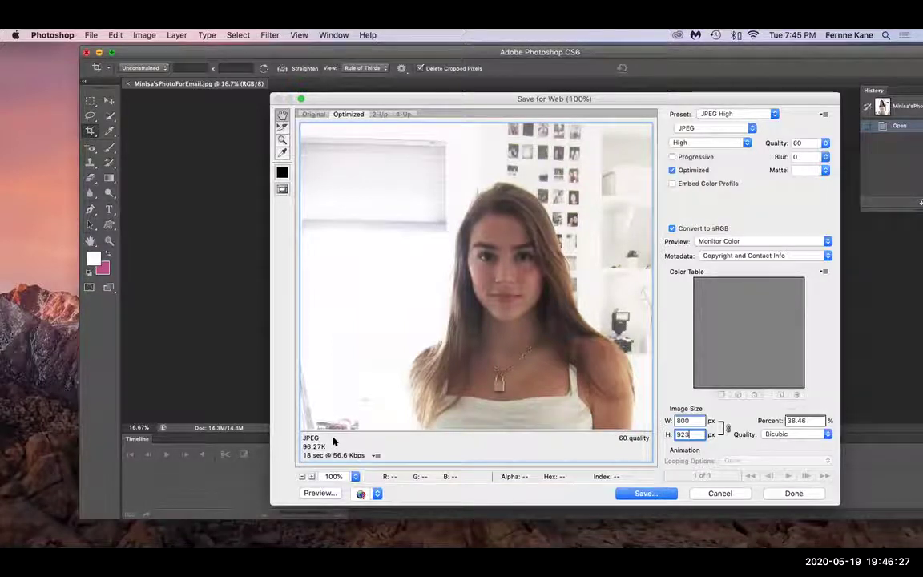
Step: Set the JPEG export quality to 80
{"action": "left_click", "coordinate": [826, 143]}
{"action": "left_click", "coordinate": [825, 143]}
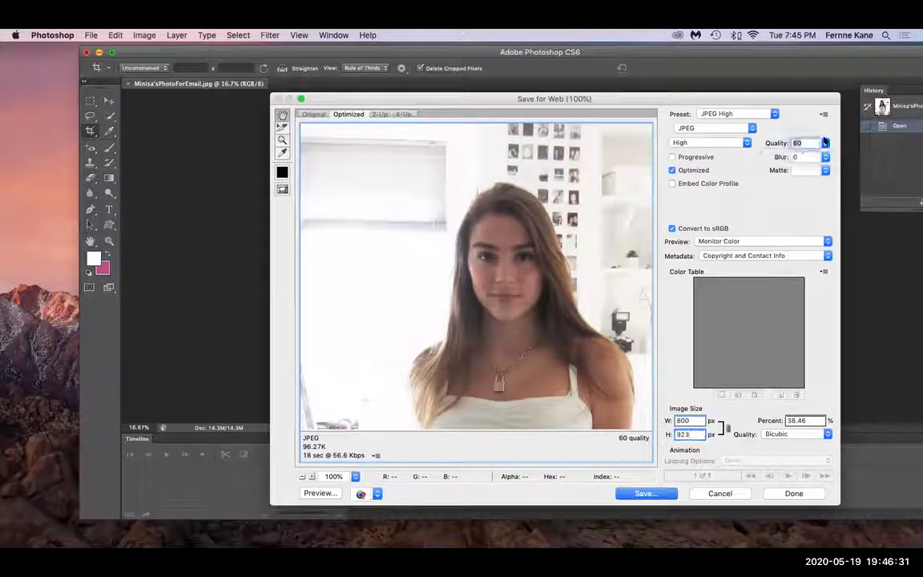
{"action": "type", "text": "80"}
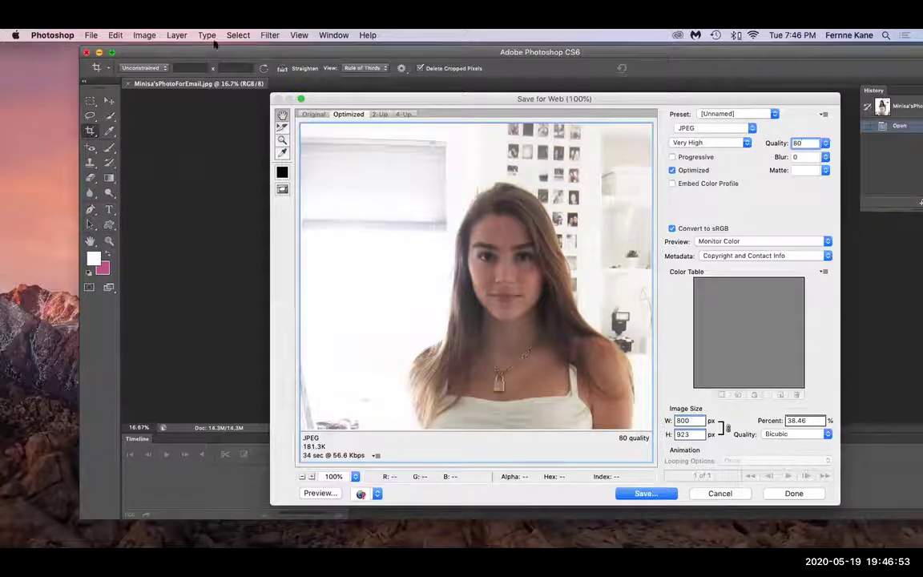
Step: Compare the original and the optimized photo side by side in 2-Up view at 100% zoom, including their file sizes
{"action": "left_click", "coordinate": [379, 114]}
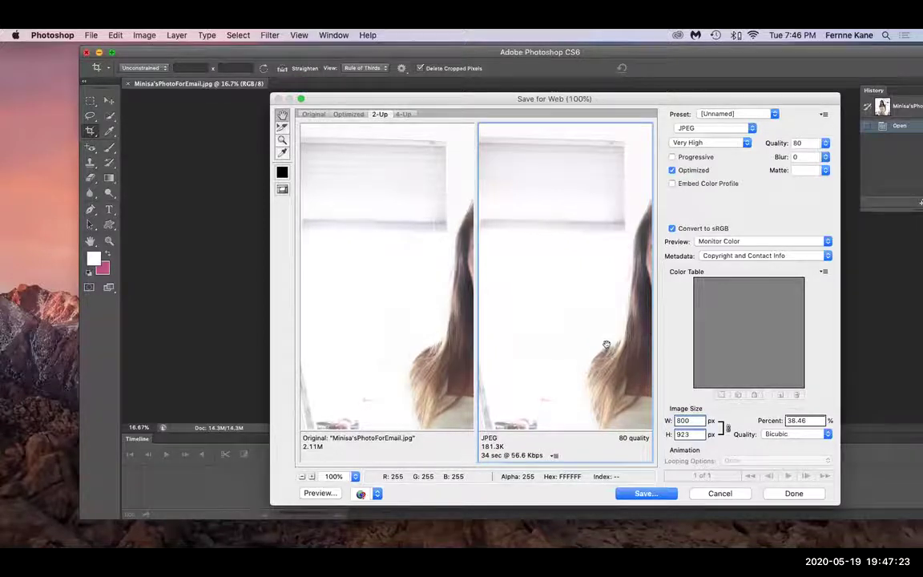
{"action": "left_click_drag", "start_coordinate": [606, 344], "coordinate": [538, 266]}
{"action": "right_click", "coordinate": [545, 269]}
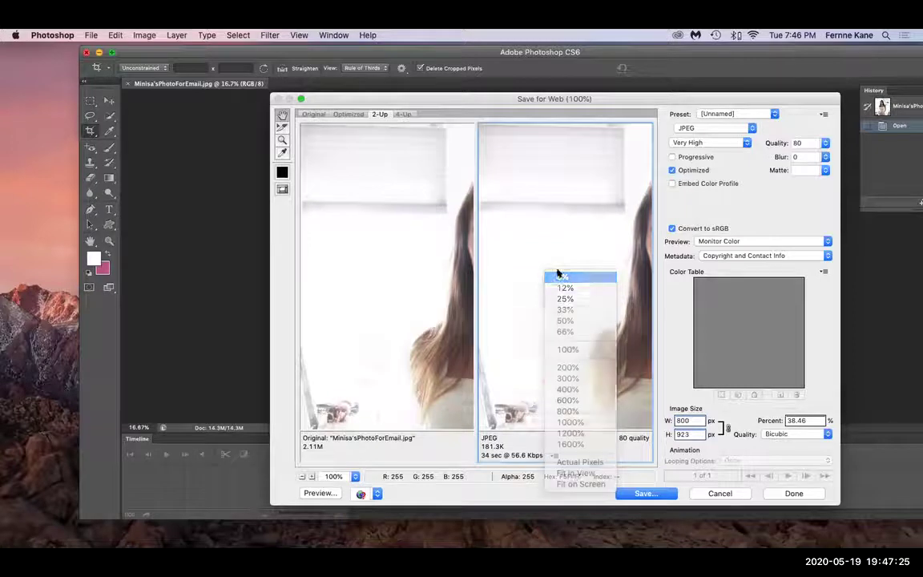
{"action": "left_click", "coordinate": [560, 277]}
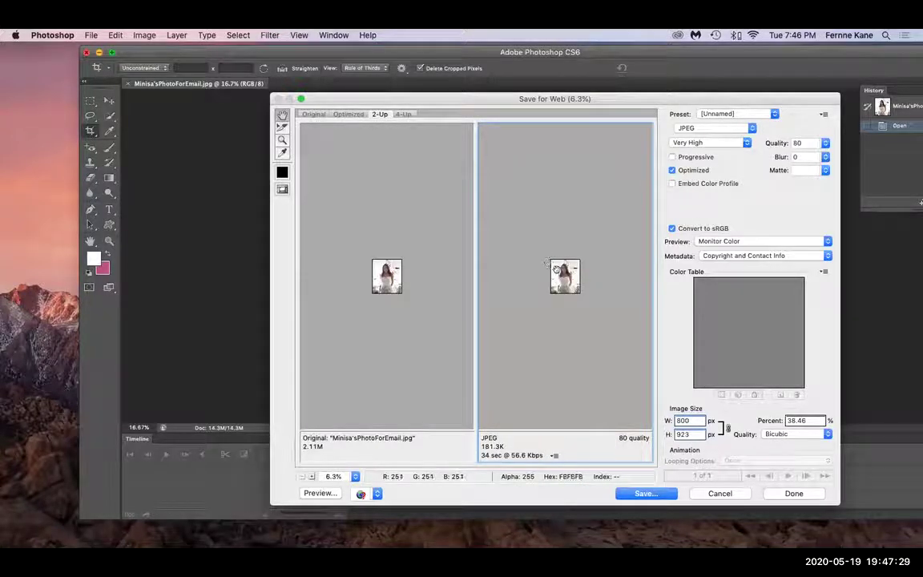
{"action": "right_click", "coordinate": [598, 285]}
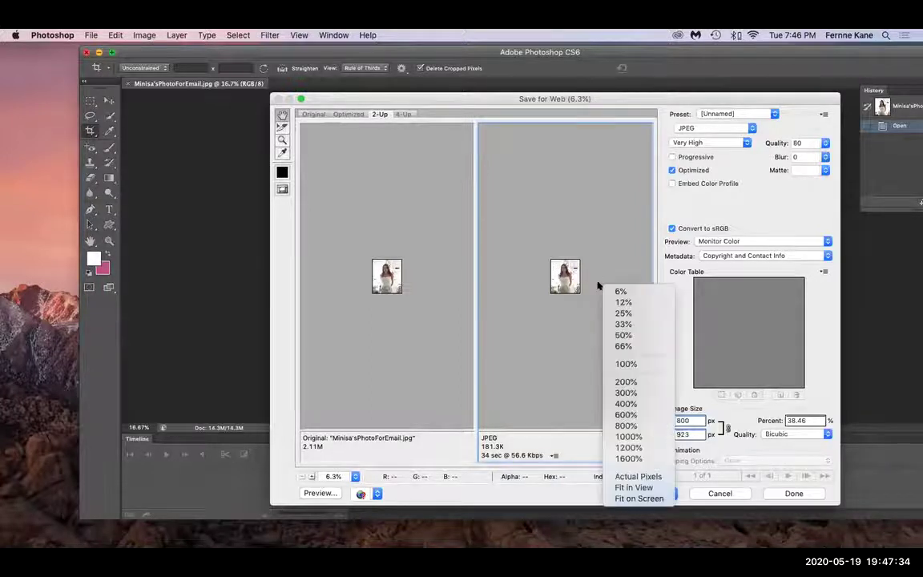
{"action": "left_click", "coordinate": [620, 363]}
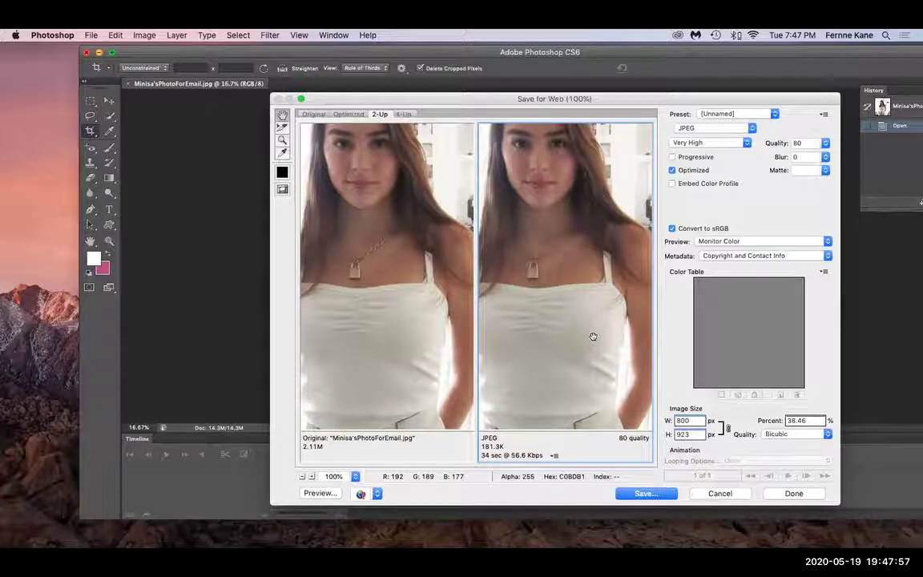
{"action": "left_click_drag", "start_coordinate": [593, 337], "coordinate": [588, 335]}
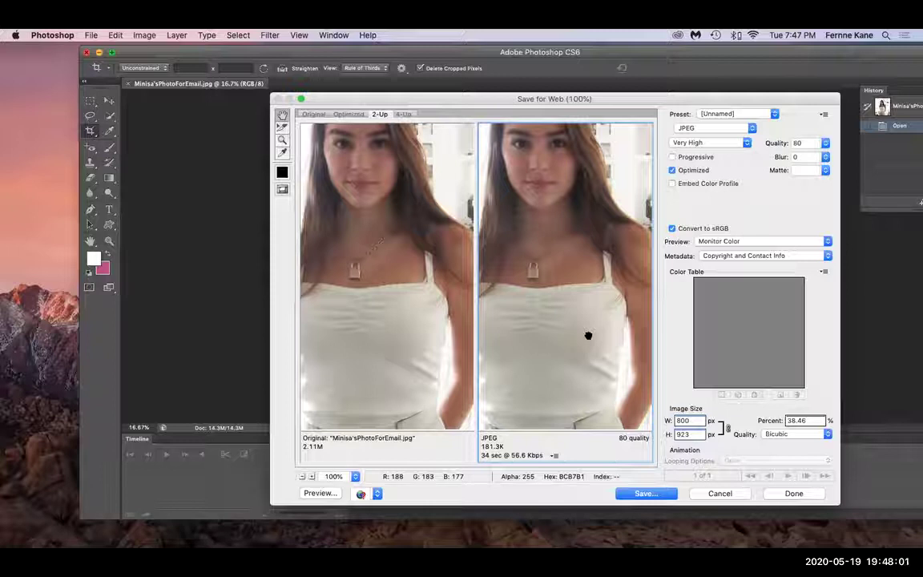
{"action": "left_click_drag", "start_coordinate": [588, 336], "coordinate": [583, 334]}
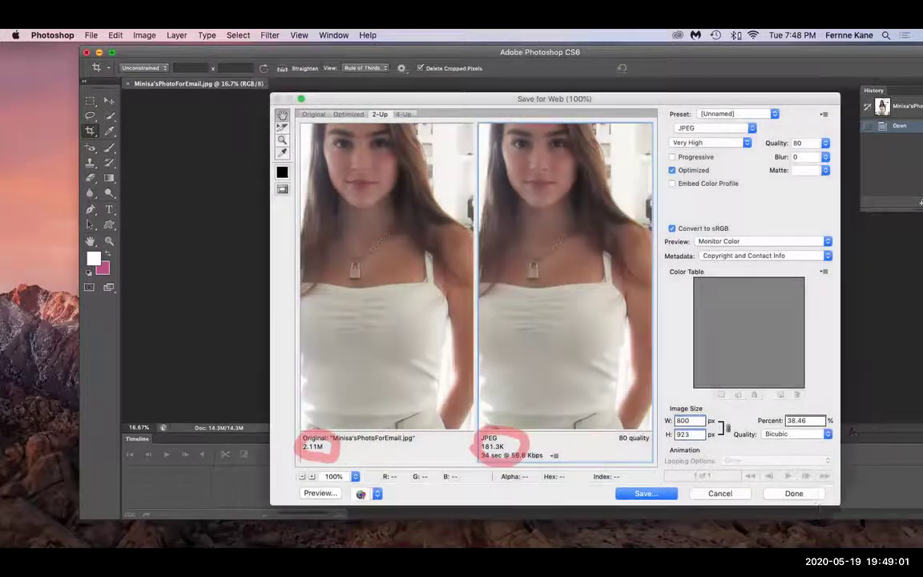
Step: Take a screenshot of the Save for Web settings, enable Progressive for the JPEG, and capture the dialog again
{"action": "key", "text": "super+shift+4"}
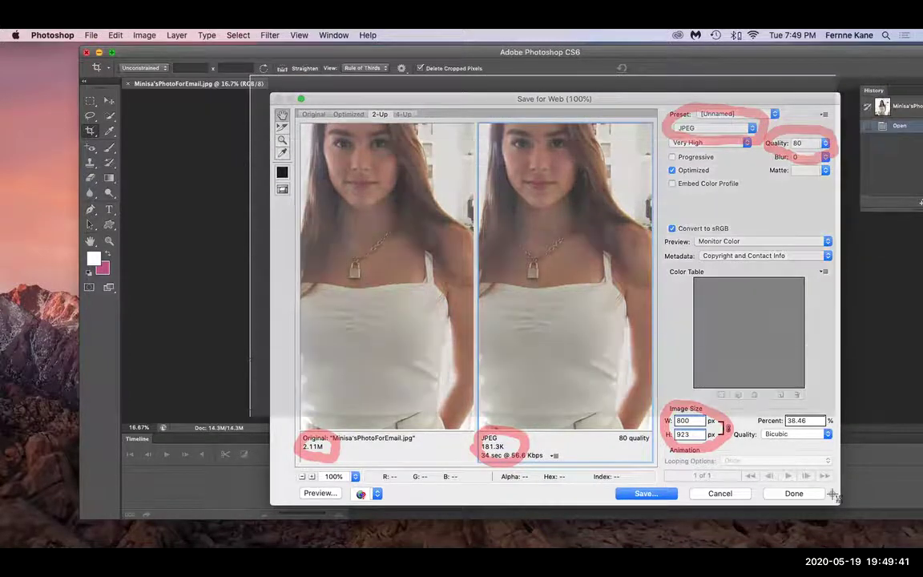
{"action": "key", "text": "super+shift+3"}
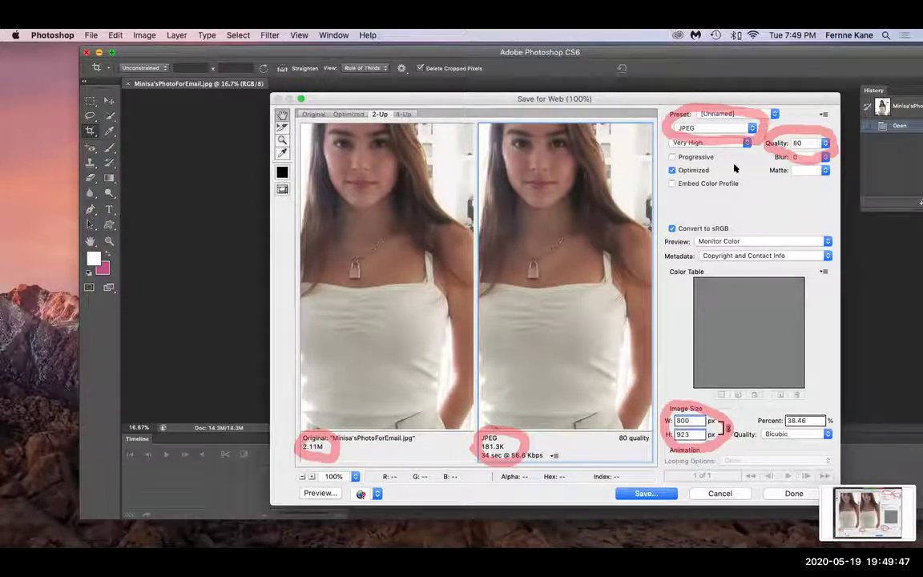
{"action": "left_click", "coordinate": [671, 157]}
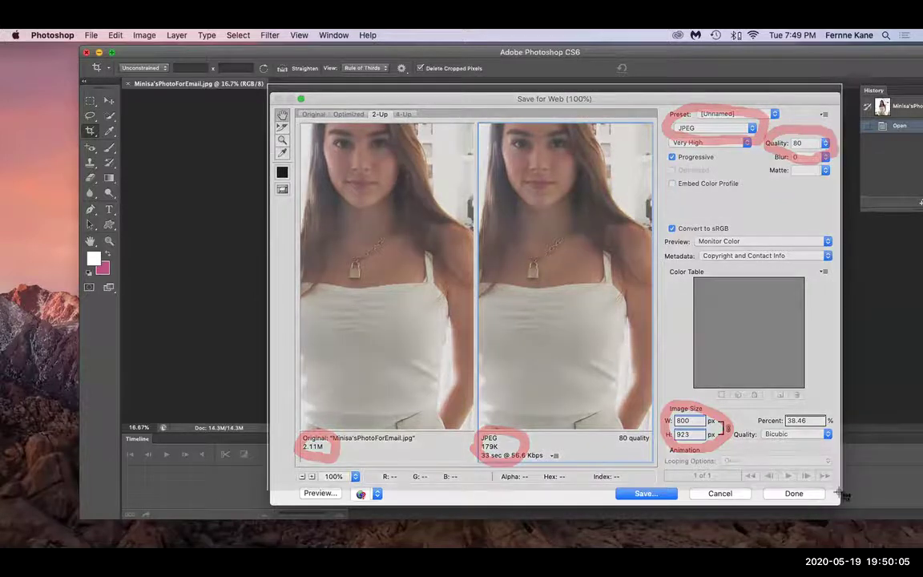
{"action": "key", "text": "super+shift+3"}
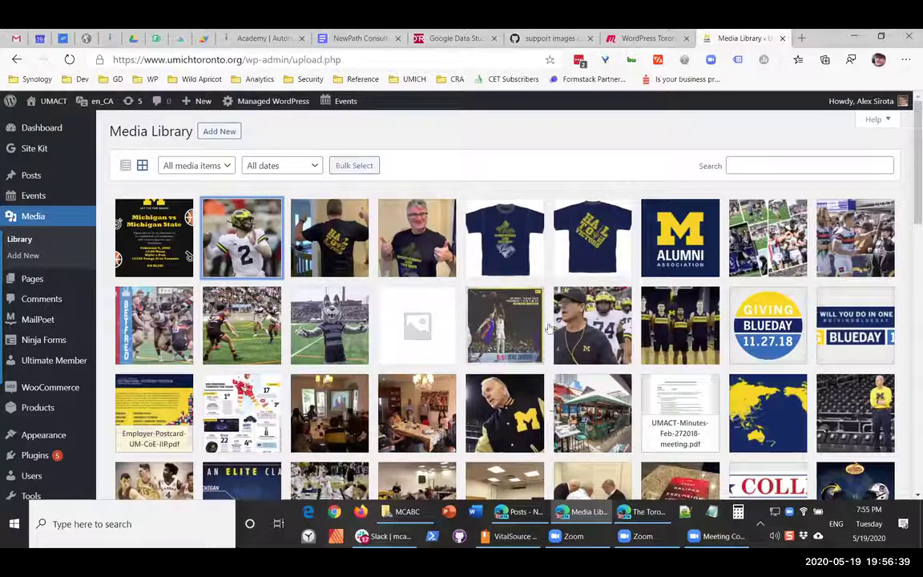
Step: Open the attachment details of michigan.jpg in the WordPress Media Library and check its file type, file size and pixel dimensions
{"action": "left_click", "coordinate": [221, 201]}
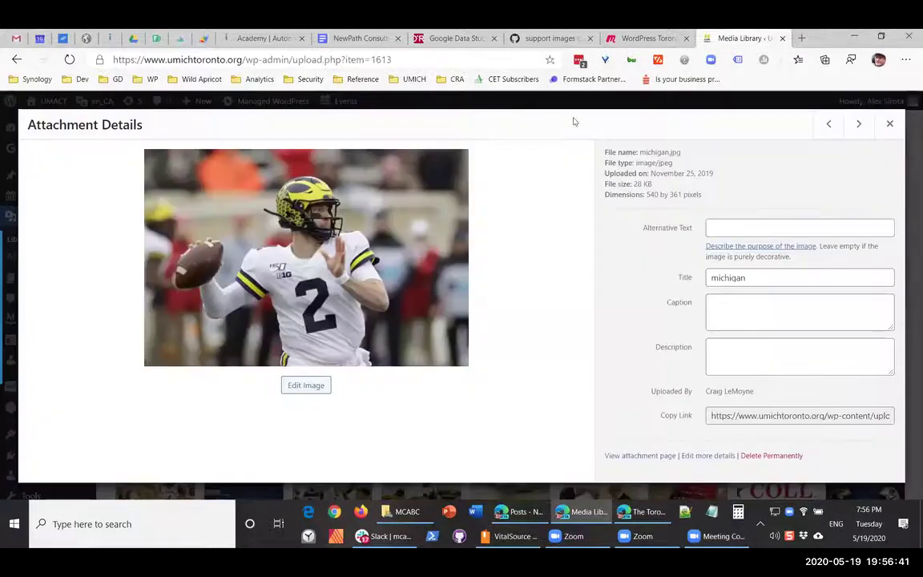
{"action": "left_click_drag", "start_coordinate": [645, 152], "coordinate": [688, 170]}
{"action": "left_click_drag", "start_coordinate": [632, 184], "coordinate": [723, 216]}
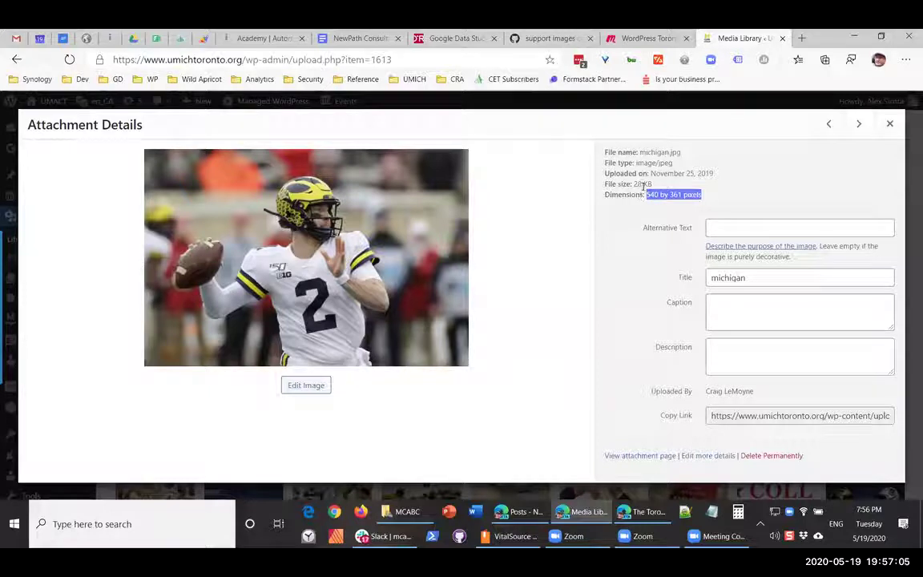
{"action": "left_click_drag", "start_coordinate": [644, 185], "coordinate": [676, 196]}
{"action": "left_click", "coordinate": [733, 192]}
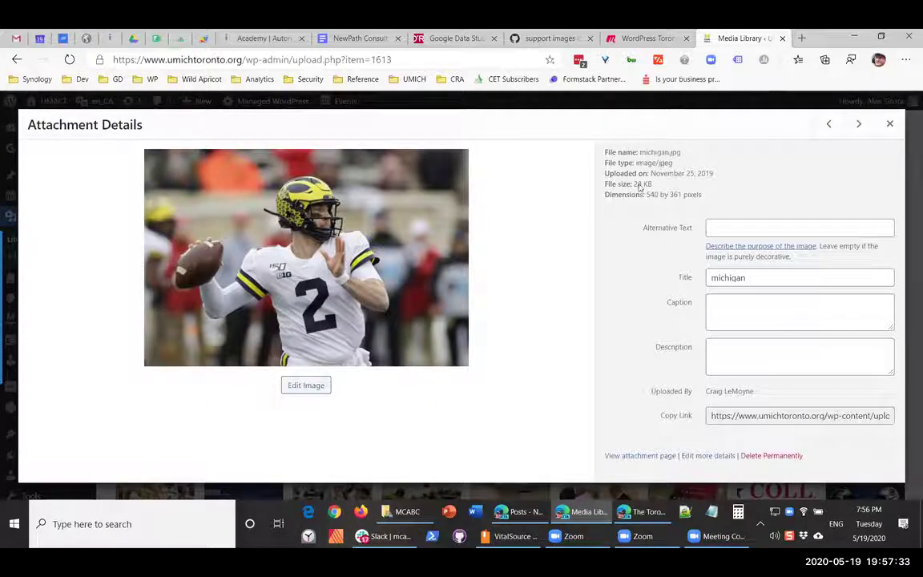
{"action": "left_click_drag", "start_coordinate": [654, 183], "coordinate": [624, 186]}
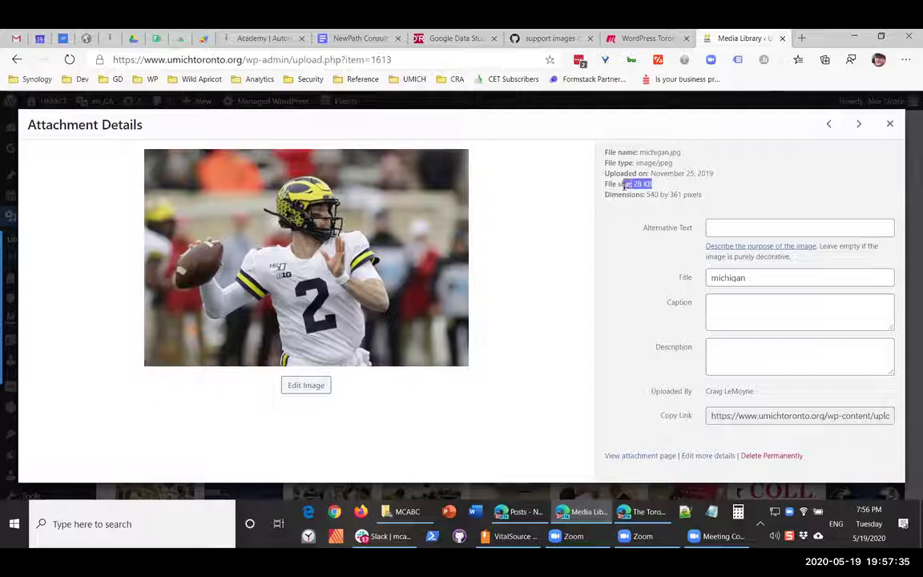